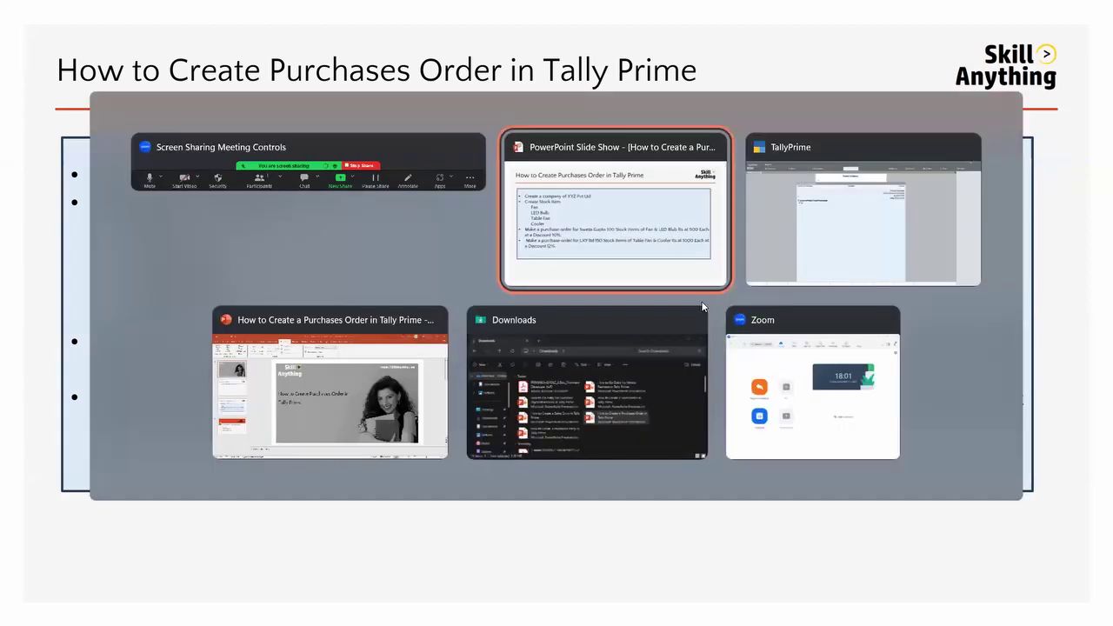
{"action": "key", "text": "alt+Tab"}
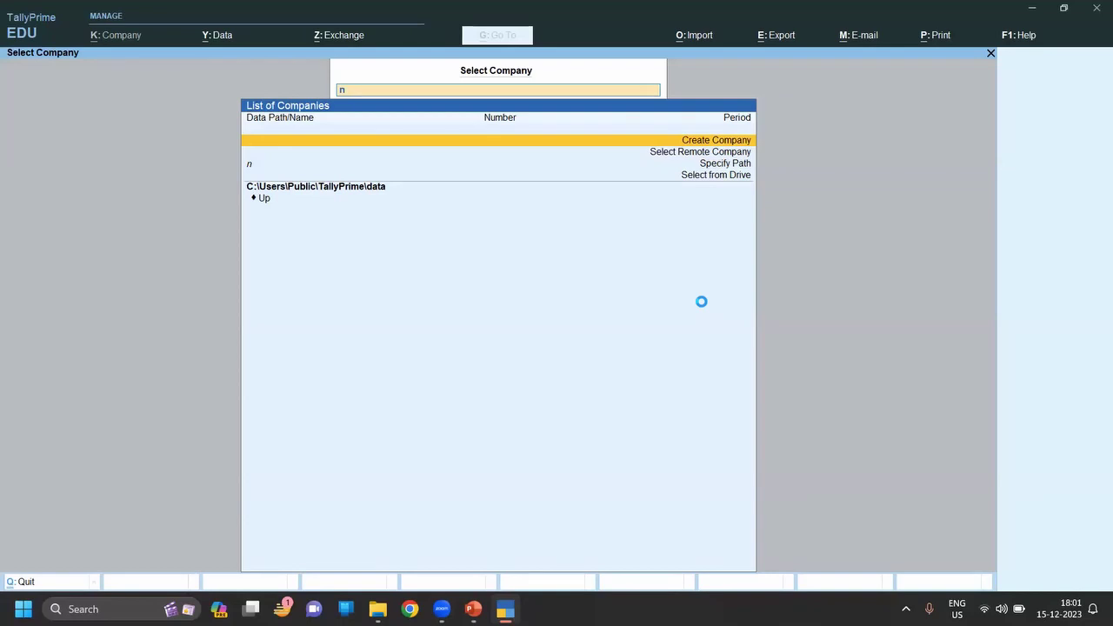
Enter company name XYZ Pvt LTD, keep the mailing name, and add address 1/1 GPS.
{"action": "key", "text": "alt+Tab"}
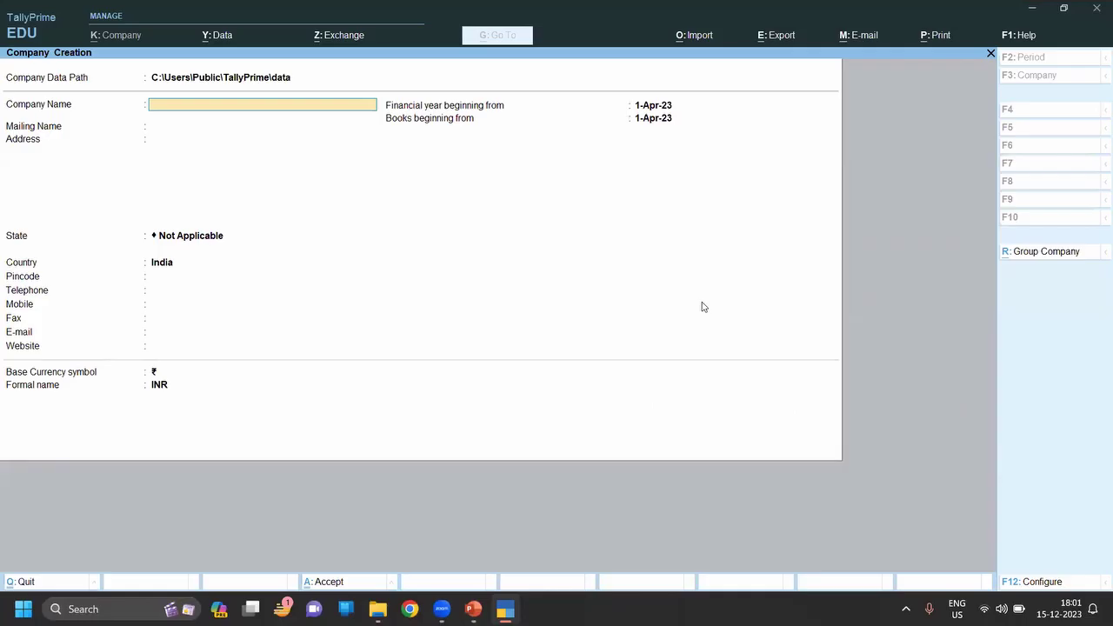
{"action": "type", "text": "XYZ Pvt LTD"}
{"action": "key", "text": "Return"}
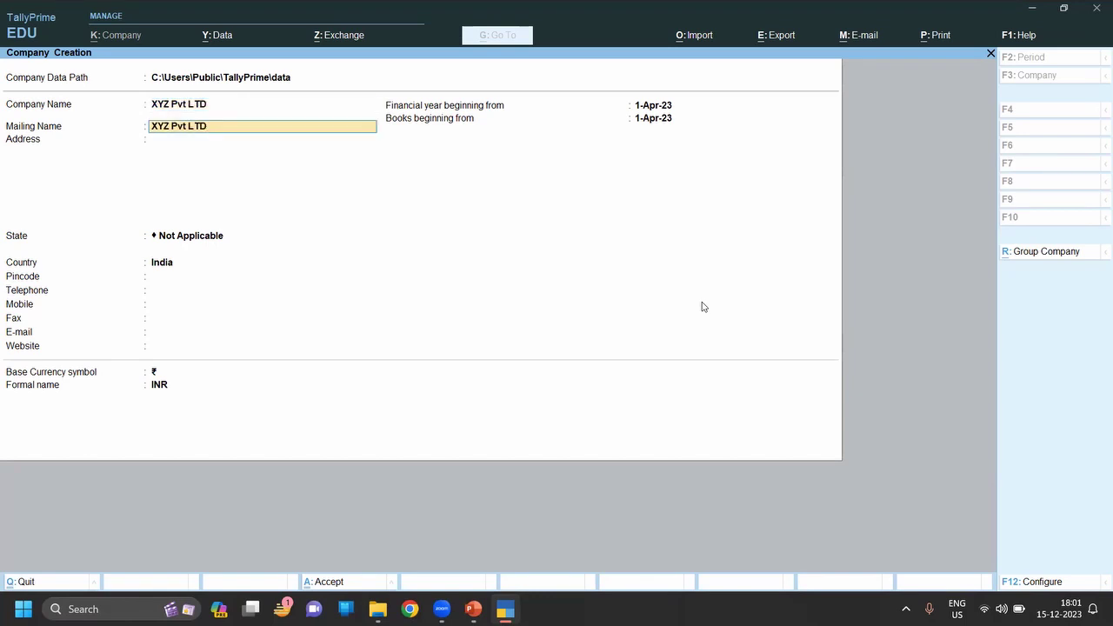
{"action": "key", "text": "Return"}
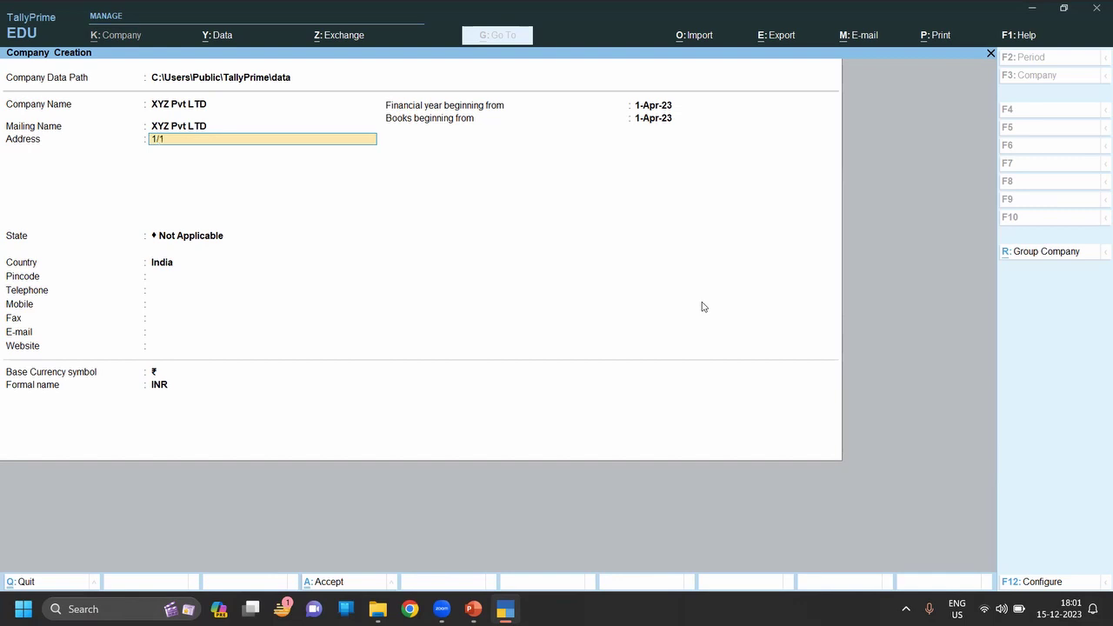
{"action": "type", "text": "1/1 GPS"}
{"action": "key", "text": "Return"}
{"action": "key", "text": "Return"}
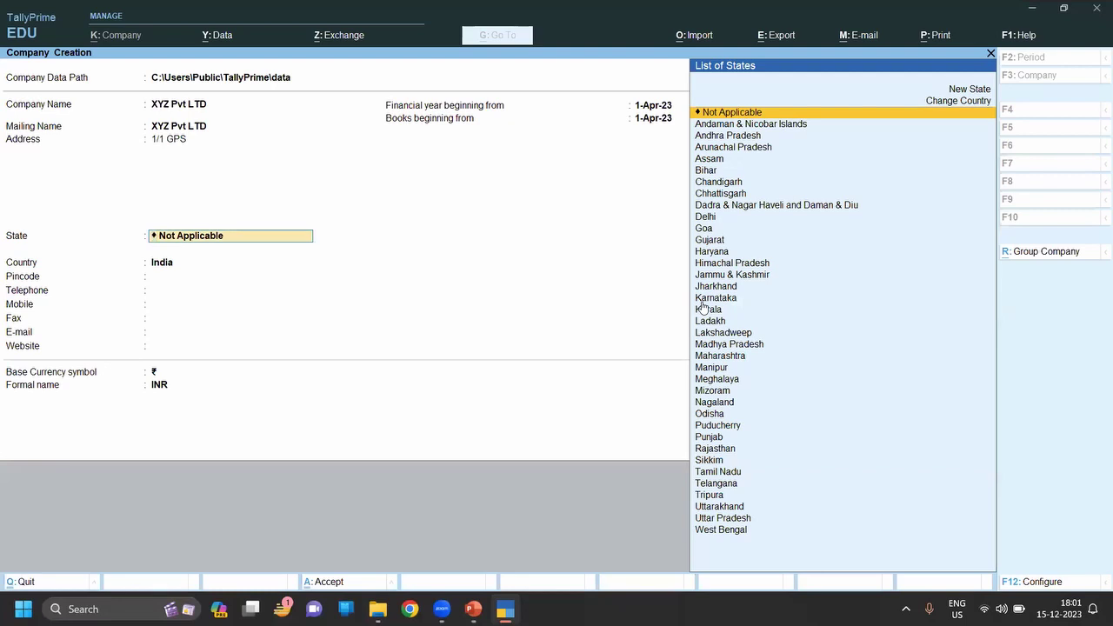
Set state Karnataka and pincode 581345, keeping 1-Apr-23 dates and INR currency.
{"action": "type", "text": "K"}
{"action": "key", "text": "Down"}
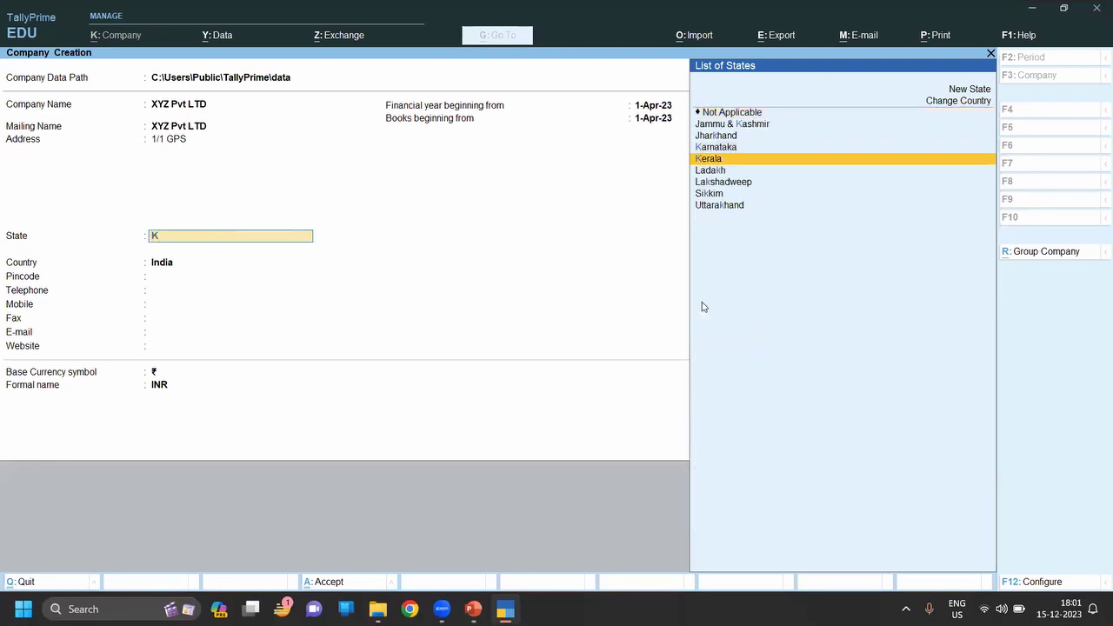
{"action": "key", "text": "Up"}
{"action": "key", "text": "Return"}
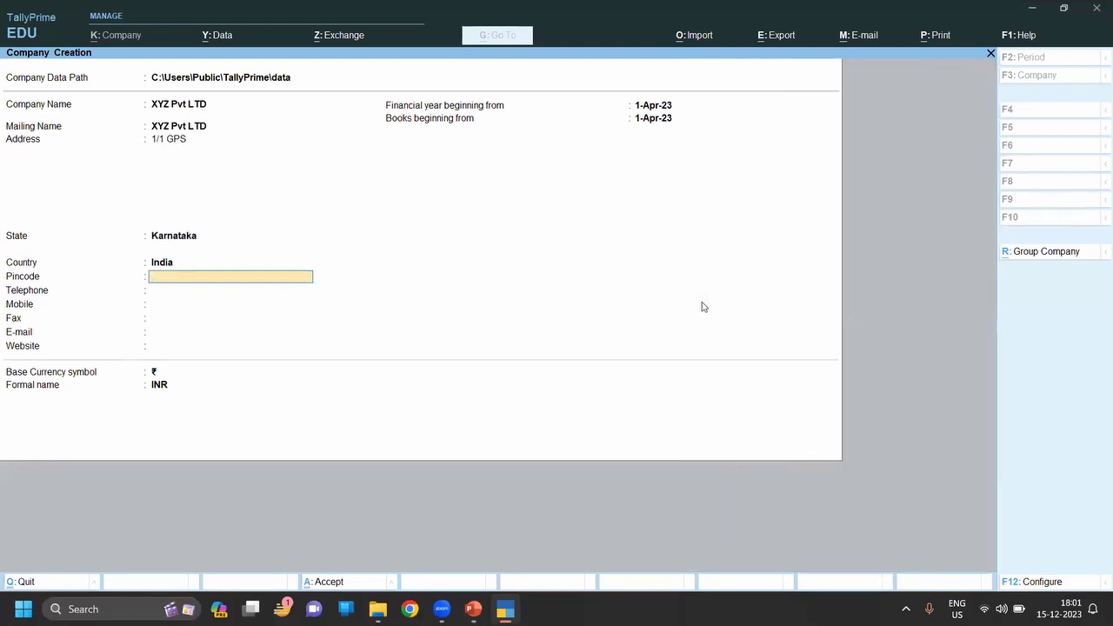
{"action": "type", "text": "581345"}
{"action": "key", "text": "Return"}
{"action": "key", "text": "Return"}
{"action": "key", "text": "Return"}
{"action": "key", "text": "Return"}
{"action": "key", "text": "Return"}
{"action": "key", "text": "Return"}
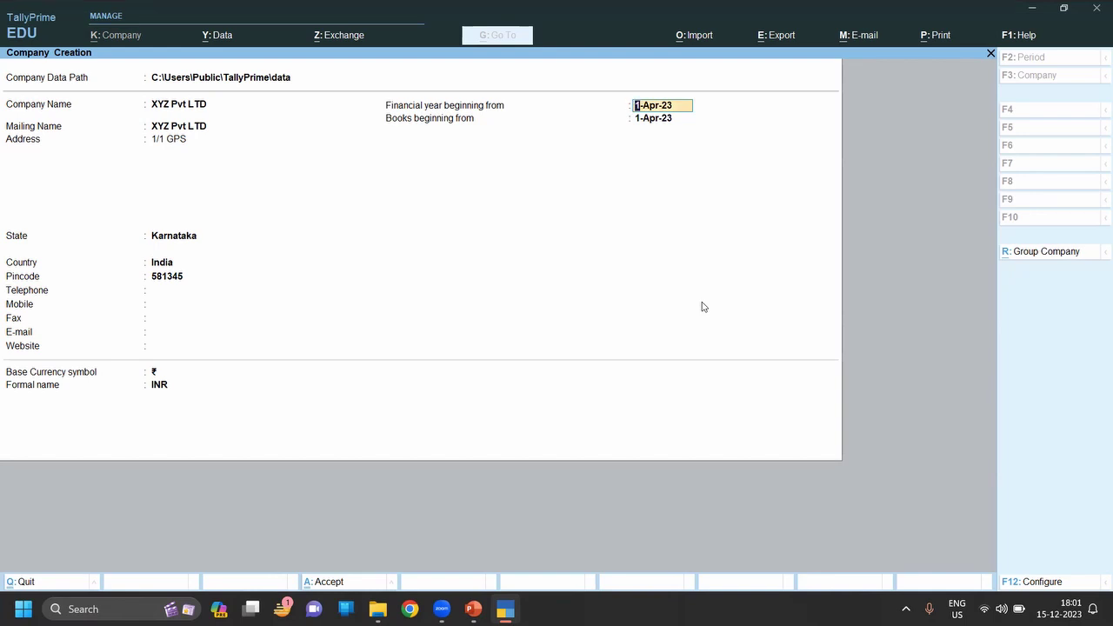
{"action": "key", "text": "Return"}
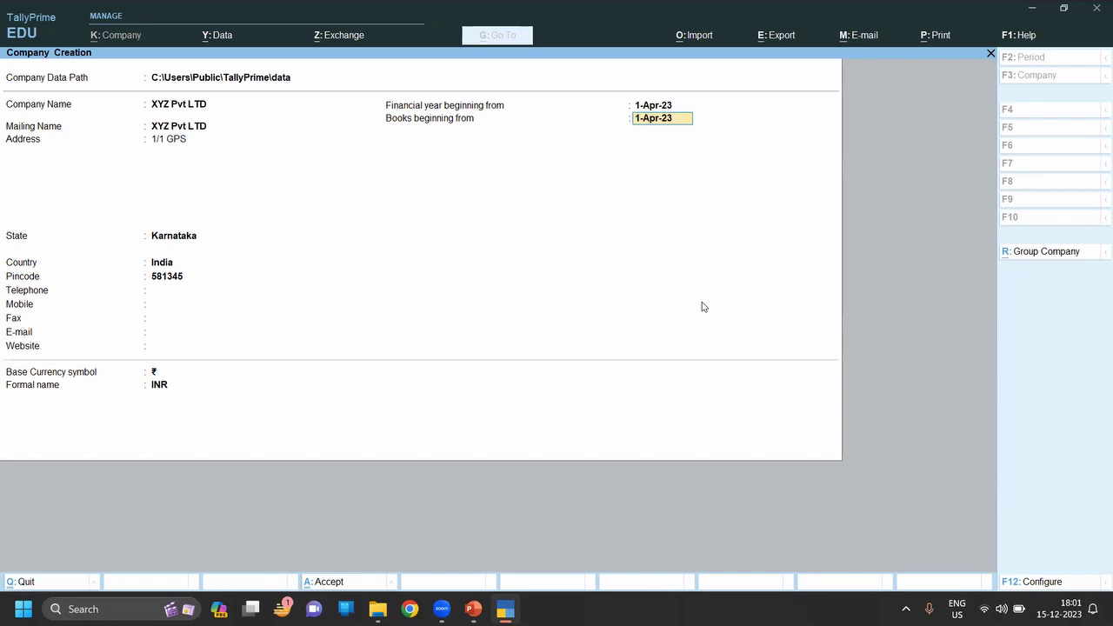
{"action": "key", "text": "Return"}
{"action": "key", "text": "Return"}
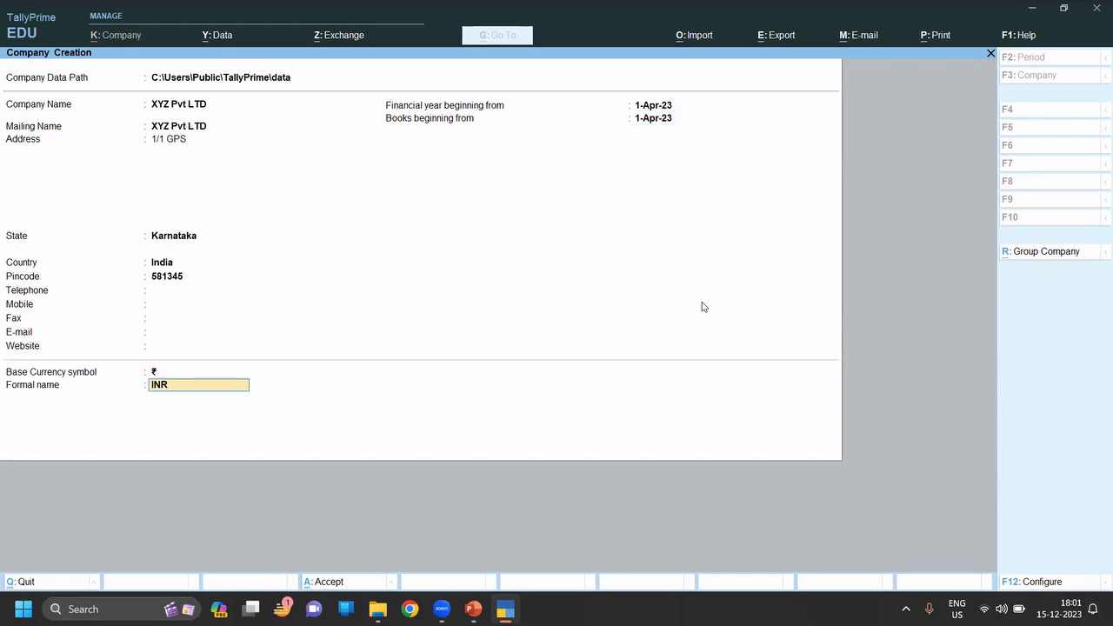
{"action": "key", "text": "Return"}
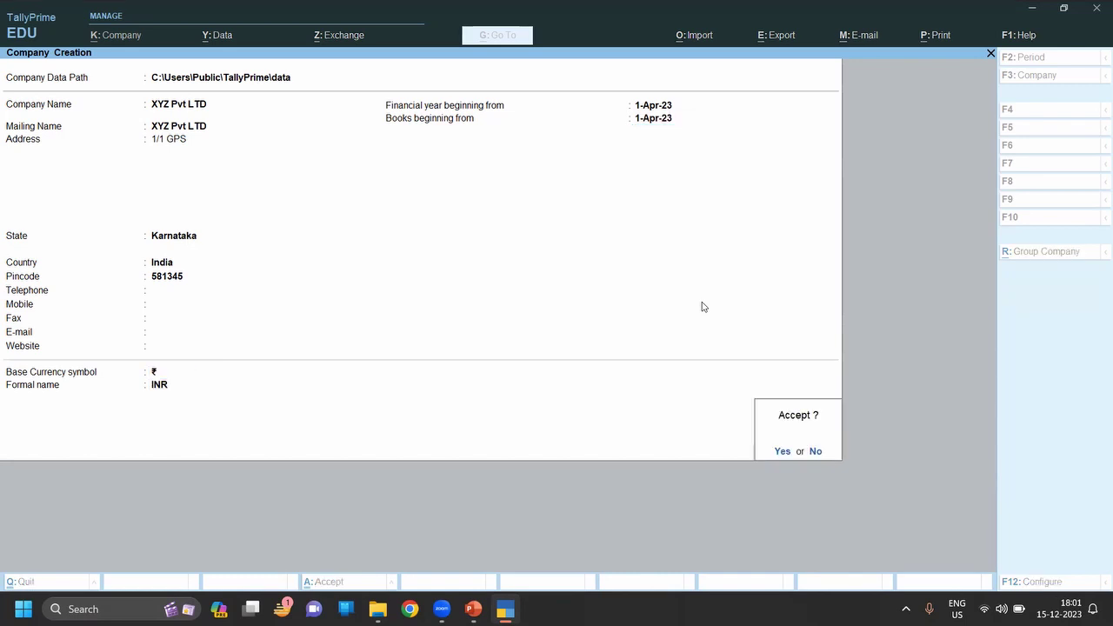
{"action": "key", "text": "Return"}
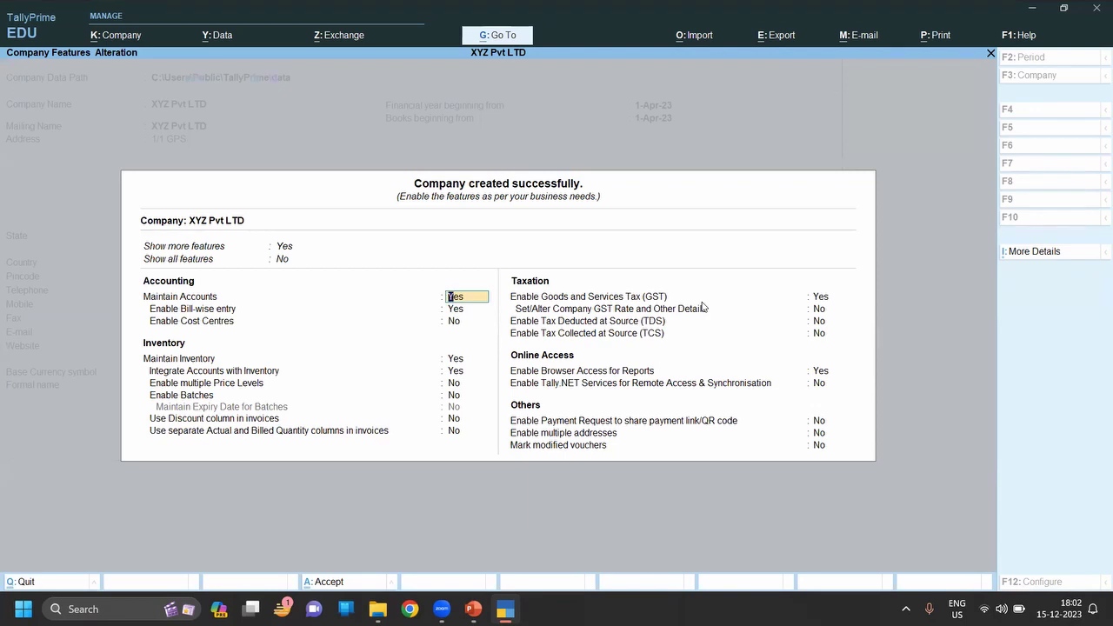
Set Enable Bill-wise entry, Maintain Inventory and Enable GST to No, then accept the features.
{"action": "key", "text": "Return"}
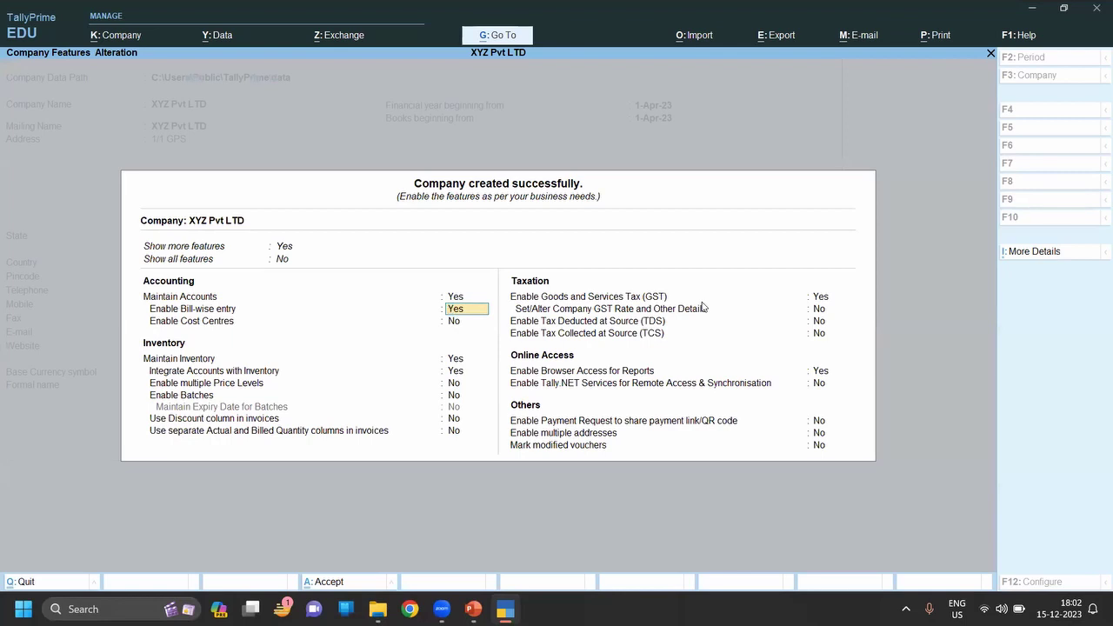
{"action": "key", "text": "Return"}
{"action": "key", "text": "Return"}
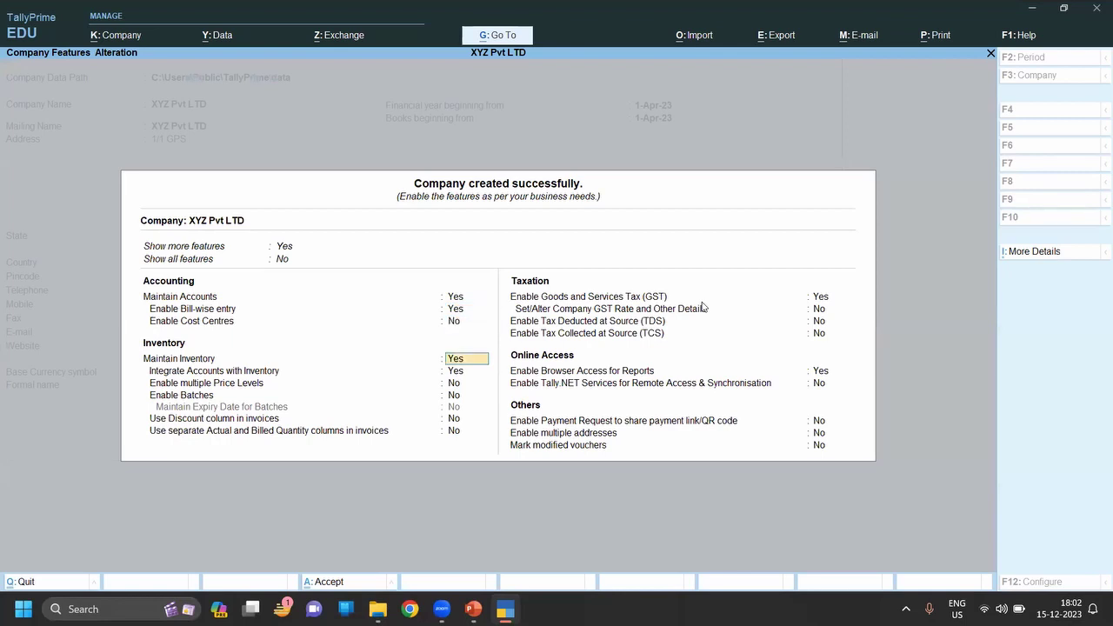
{"action": "key", "text": "Up"}
{"action": "key", "text": "Up"}
{"action": "type", "text": "n"}
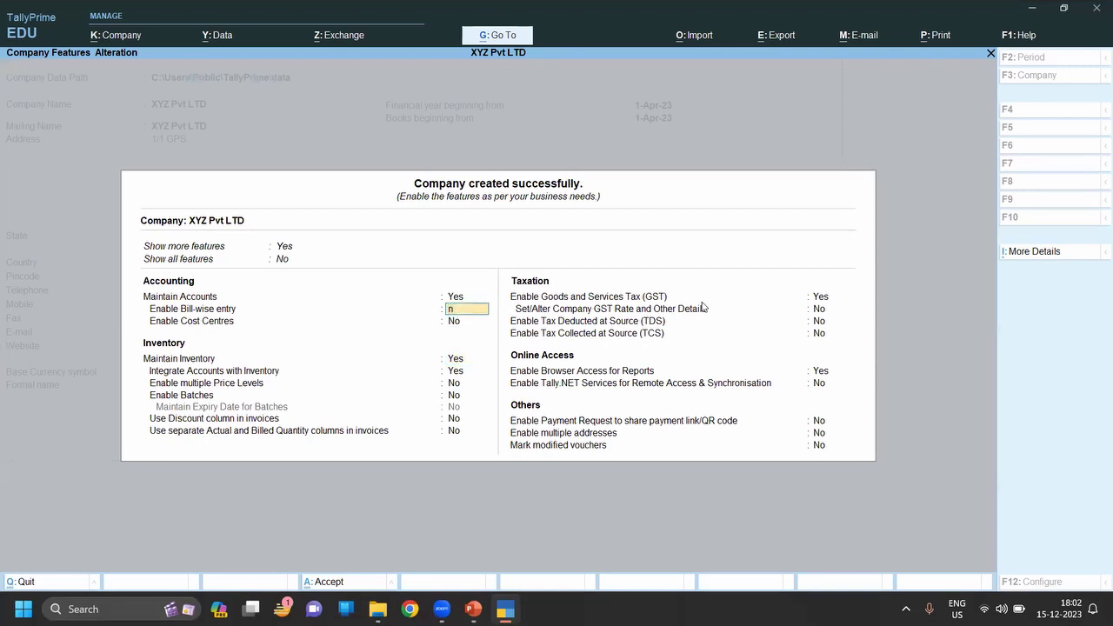
{"action": "key", "text": "Return"}
{"action": "key", "text": "Return"}
{"action": "type", "text": "n"}
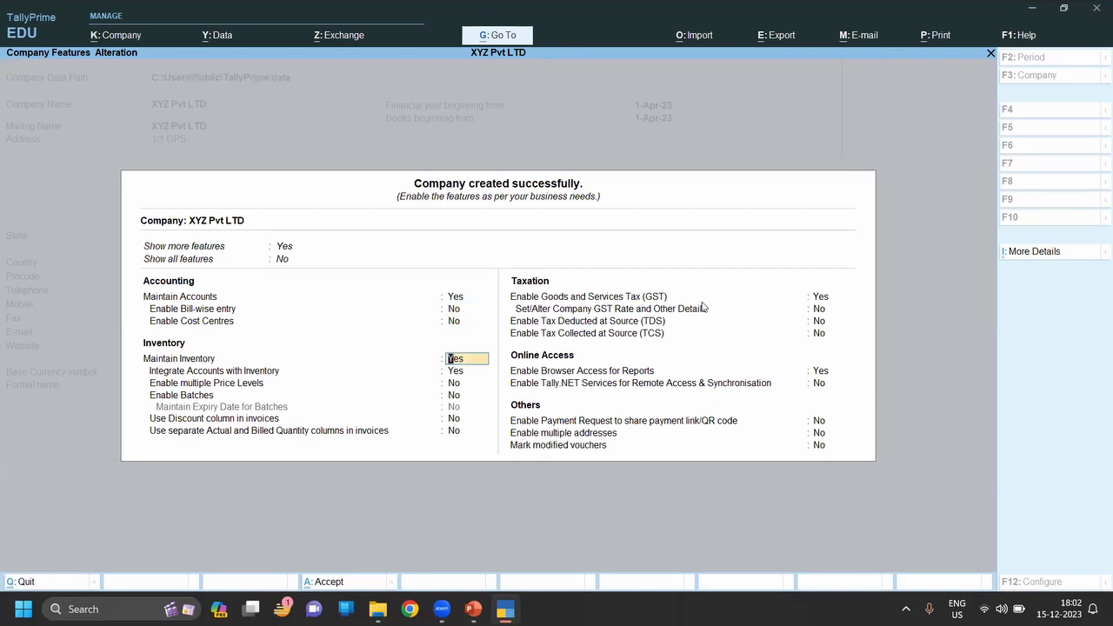
{"action": "key", "text": "Return"}
{"action": "key", "text": "Return"}
{"action": "key", "text": "Return"}
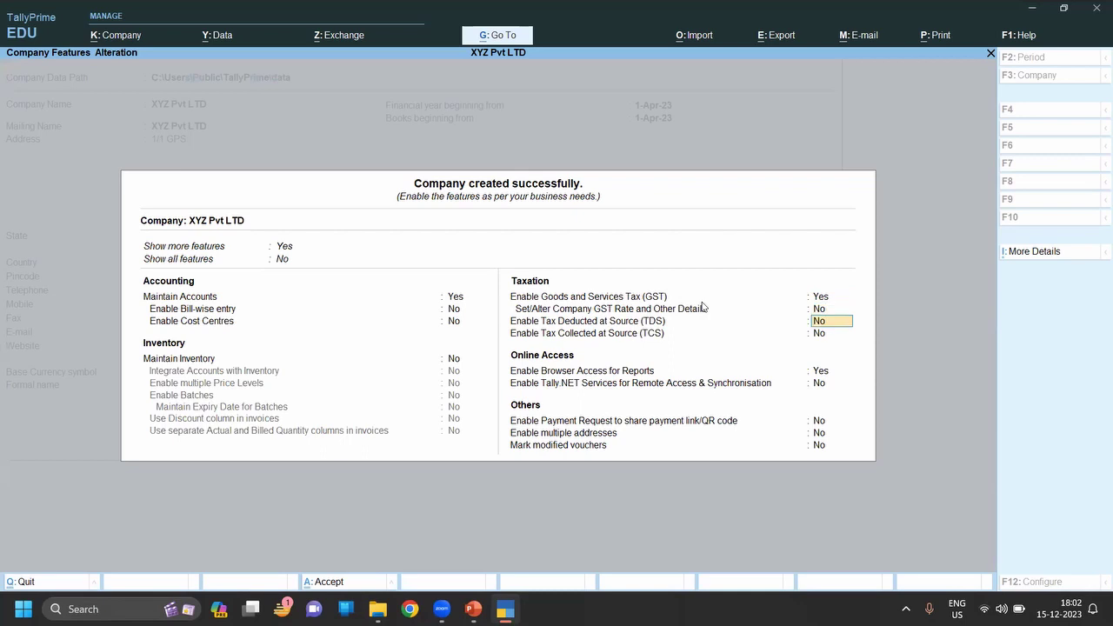
{"action": "key", "text": "Up"}
{"action": "key", "text": "Up"}
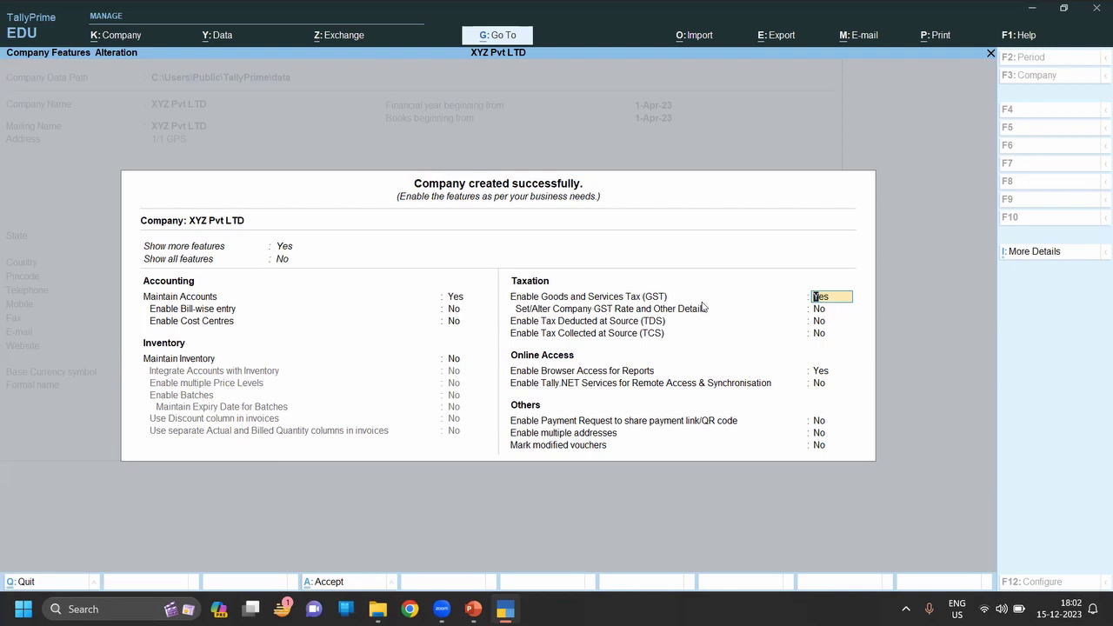
{"action": "type", "text": "no"}
{"action": "key", "text": "Return"}
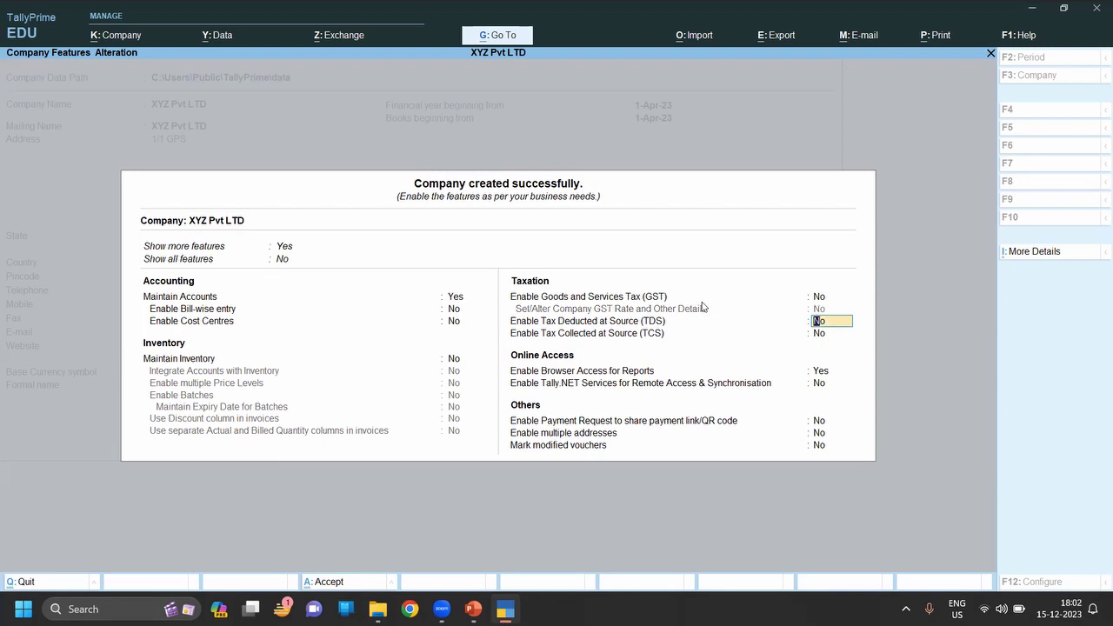
{"action": "key", "text": "ctrl+a"}
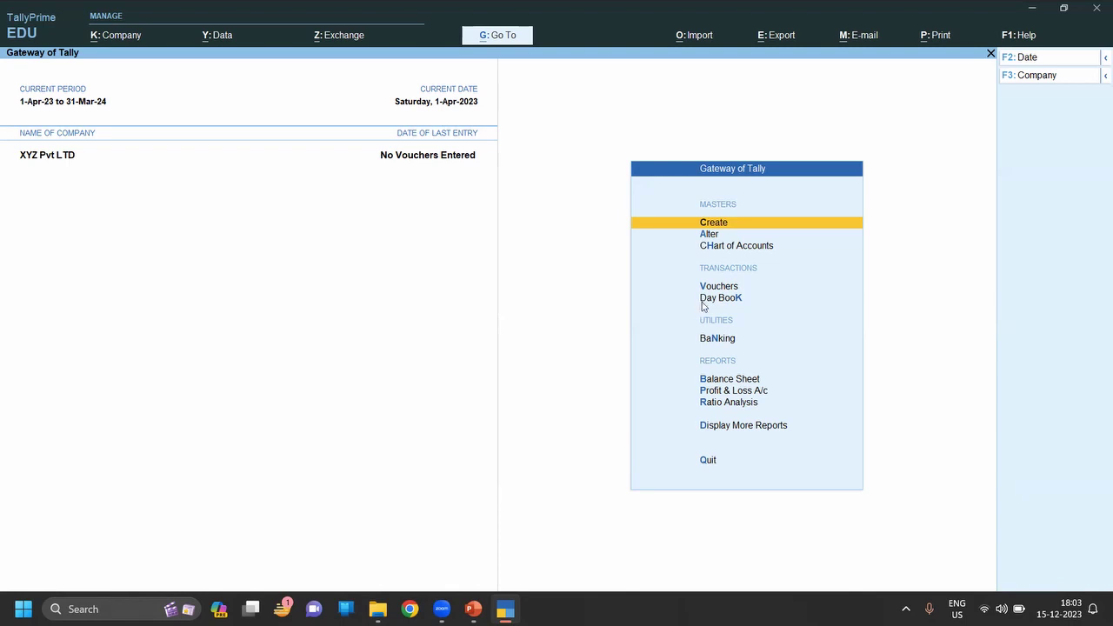
Browse the list of master types available to create, then close it.
{"action": "key", "text": "Return"}
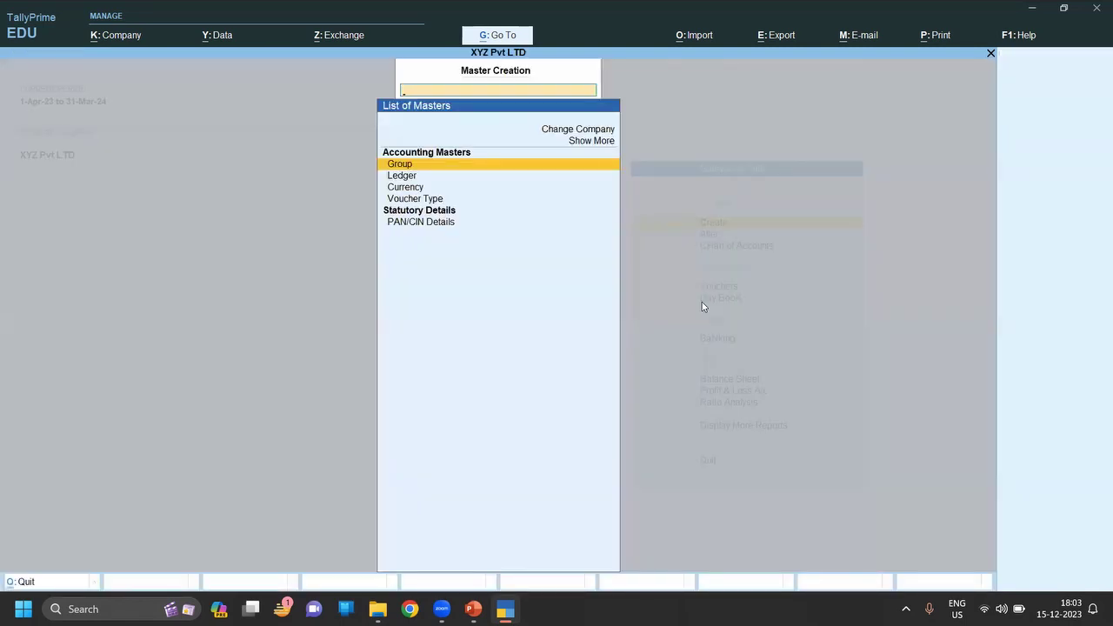
{"action": "key", "text": "Escape"}
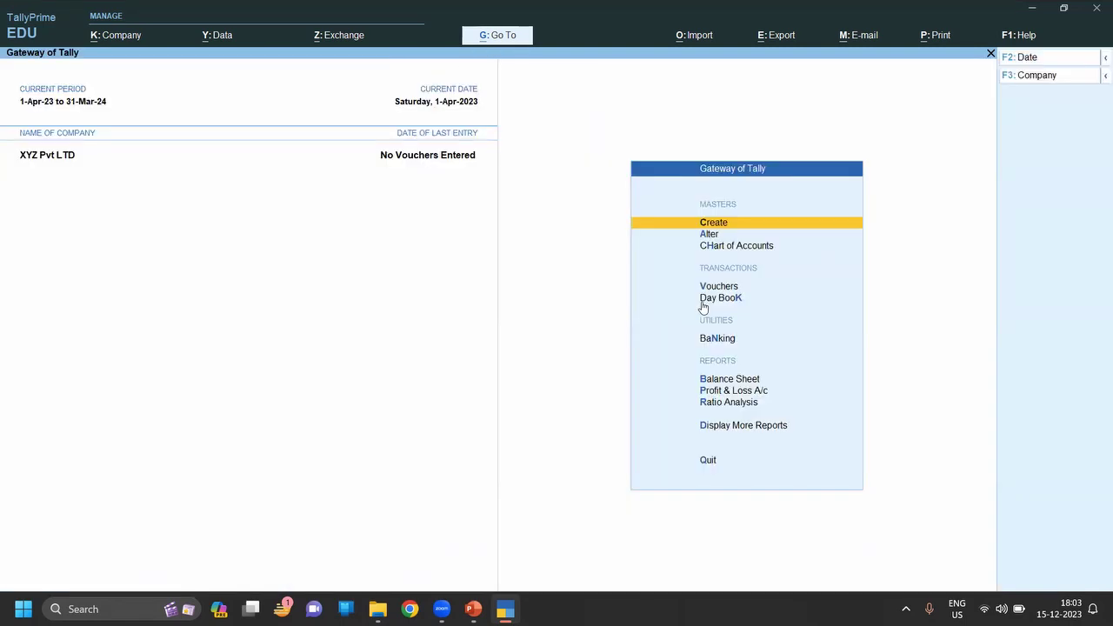
{"action": "key", "text": "Return"}
{"action": "key", "text": "Down"}
{"action": "key", "text": "Down"}
{"action": "key", "text": "Down"}
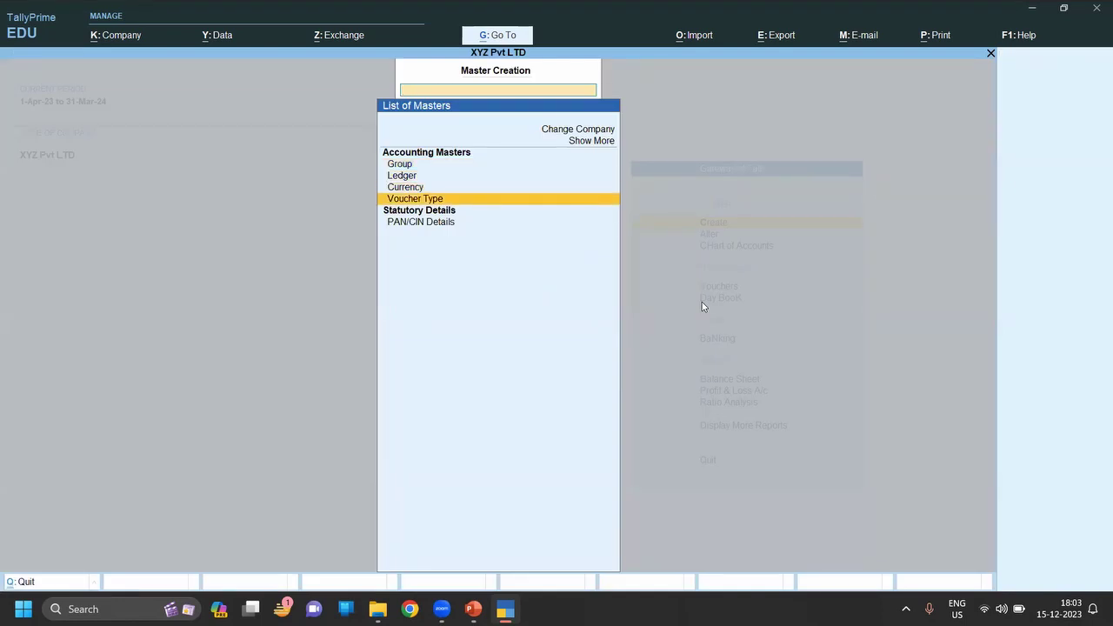
{"action": "key", "text": "Escape"}
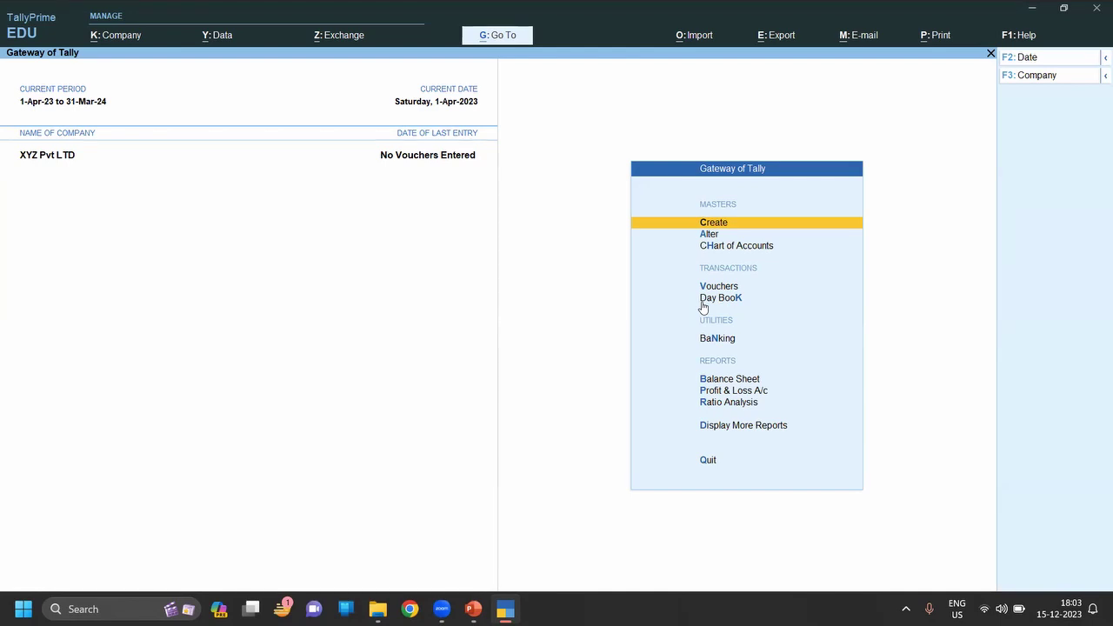
In F11 Company Features, set Maintain Inventory and integrate accounts with inventory to Yes.
{"action": "key", "text": "F11"}
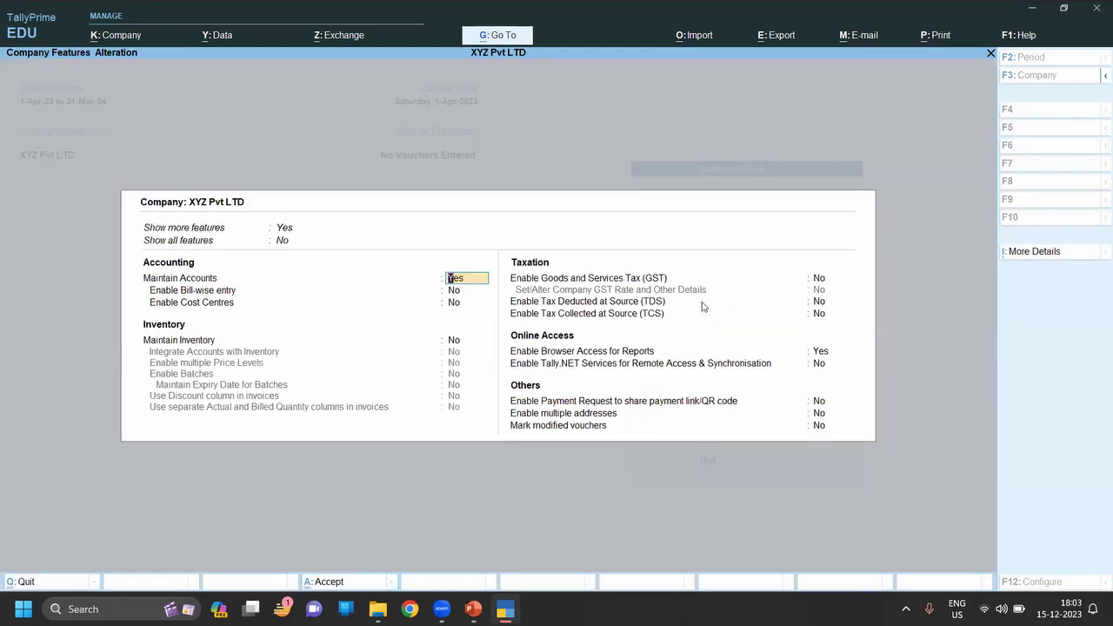
{"action": "key", "text": "Return"}
{"action": "key", "text": "Return"}
{"action": "key", "text": "Return"}
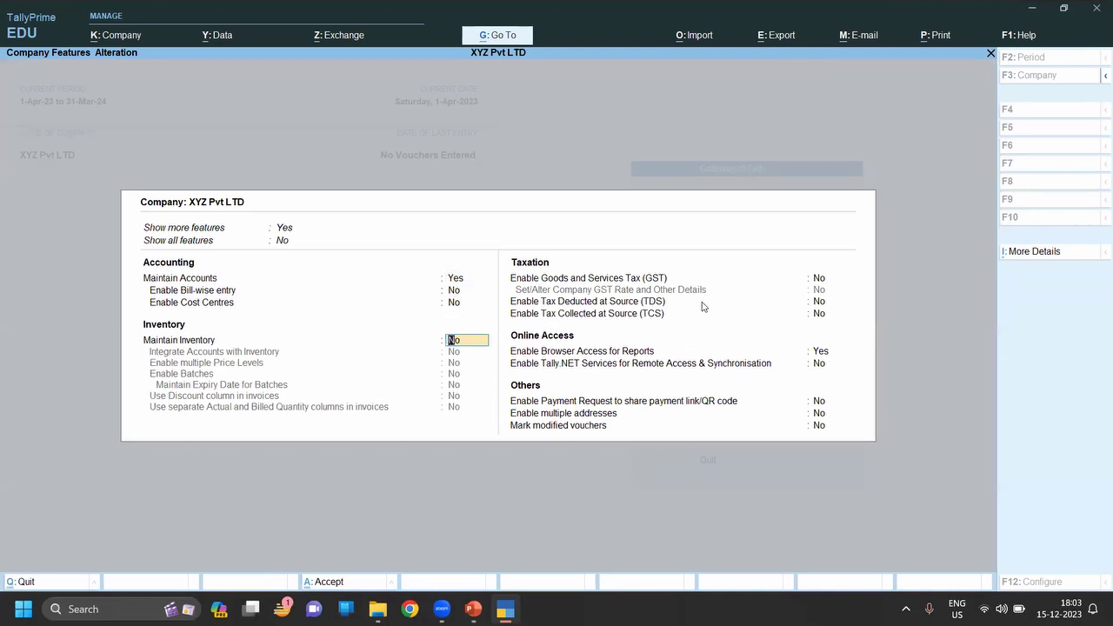
{"action": "type", "text": "y"}
{"action": "key", "text": "Return"}
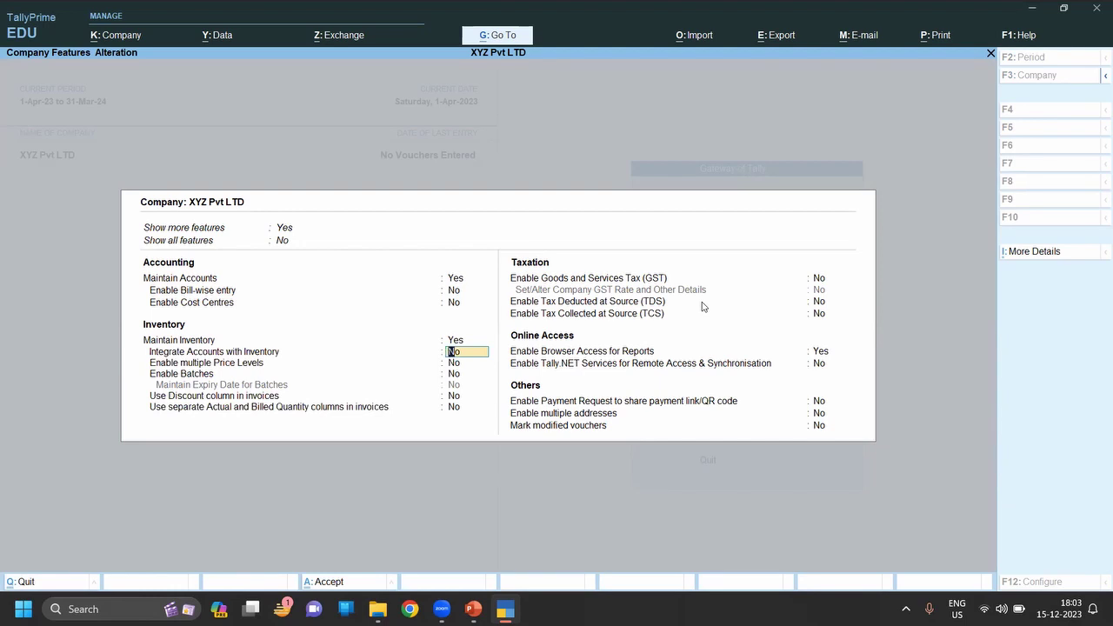
{"action": "type", "text": "y"}
{"action": "key", "text": "Return"}
Save the company feature changes and return to the Create option.
{"action": "key", "text": "ctrl+a"}
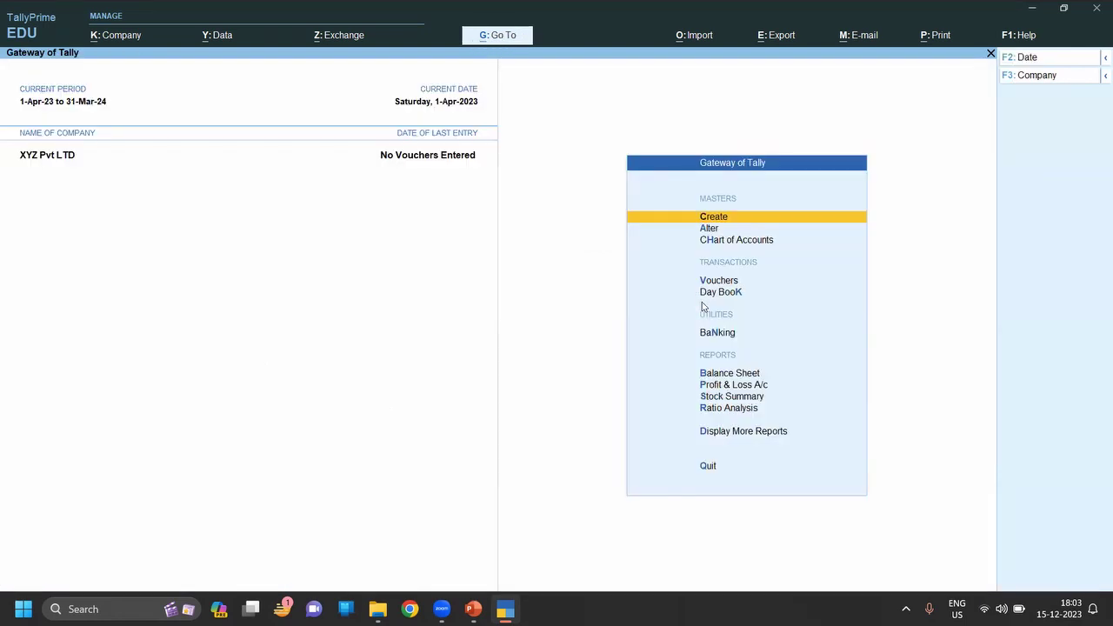
{"action": "key", "text": "Up"}
{"action": "key", "text": "Down"}
Start a new stock item named Fan and reach its Under group field.
{"action": "key", "text": "Return"}
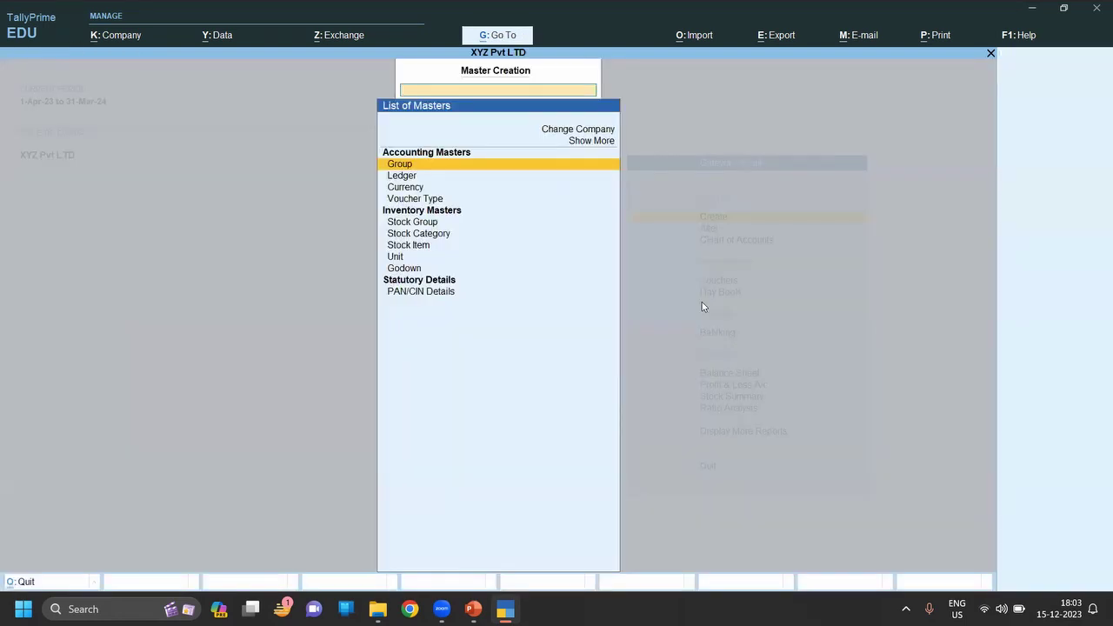
{"action": "key", "text": "Down"}
{"action": "key", "text": "Down"}
{"action": "key", "text": "Down"}
{"action": "key", "text": "Down"}
{"action": "key", "text": "Down"}
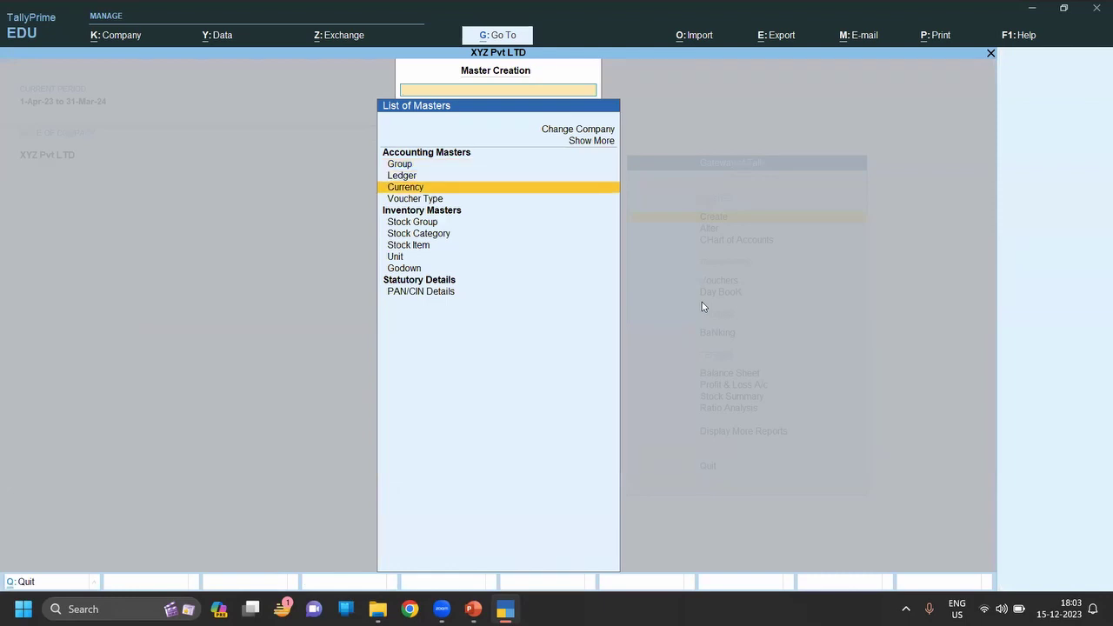
{"action": "key", "text": "Down"}
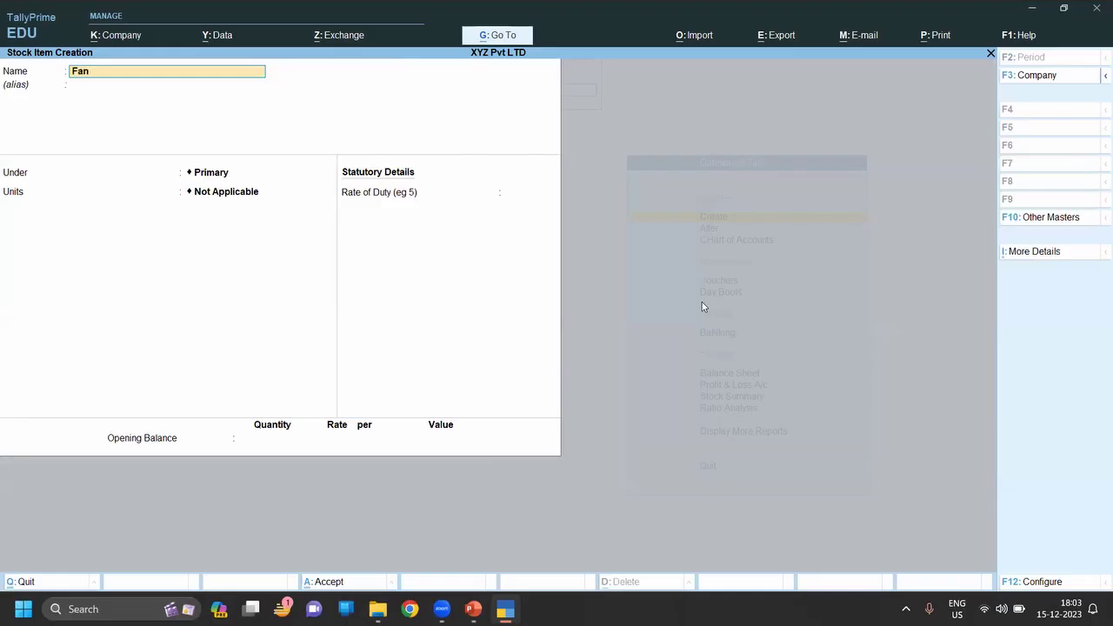
{"action": "key", "text": "Return"}
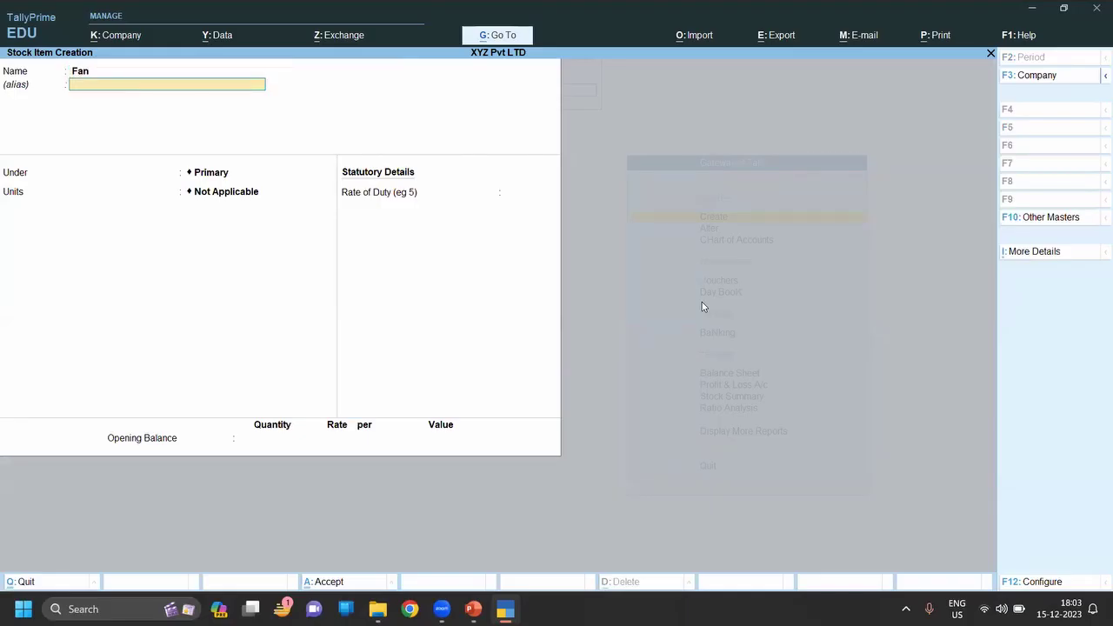
{"action": "key", "text": "Return"}
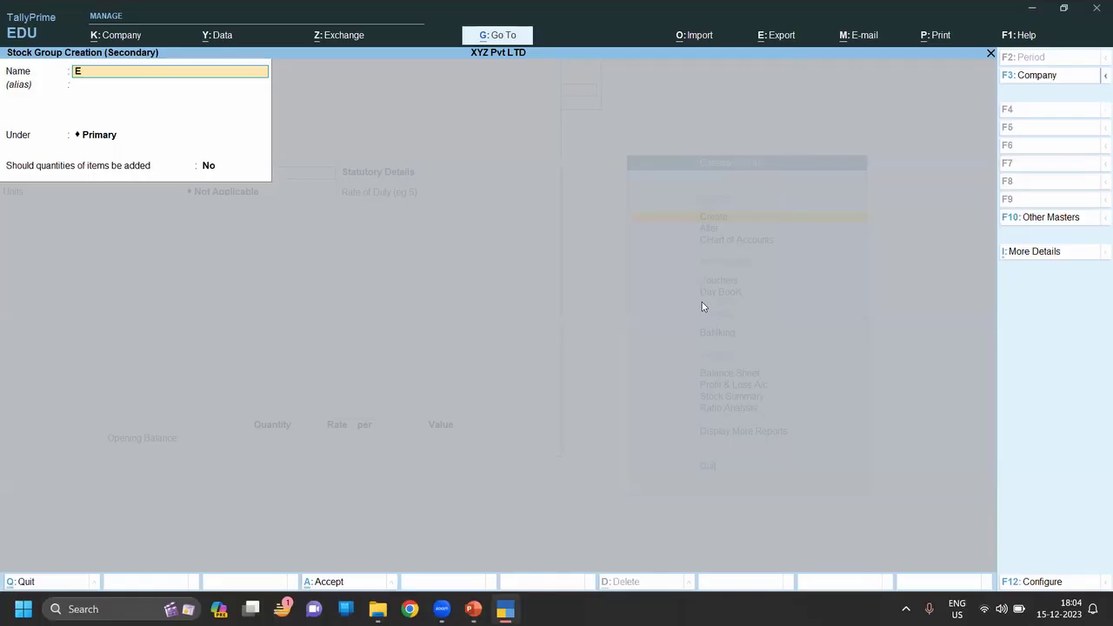
Create stock group Electronic and unit Pcs, saving the Fan item with them.
{"action": "type", "text": "roni"}
{"action": "key", "text": "Return"}
{"action": "key", "text": "Return"}
{"action": "key", "text": "Return"}
{"action": "key", "text": "Return"}
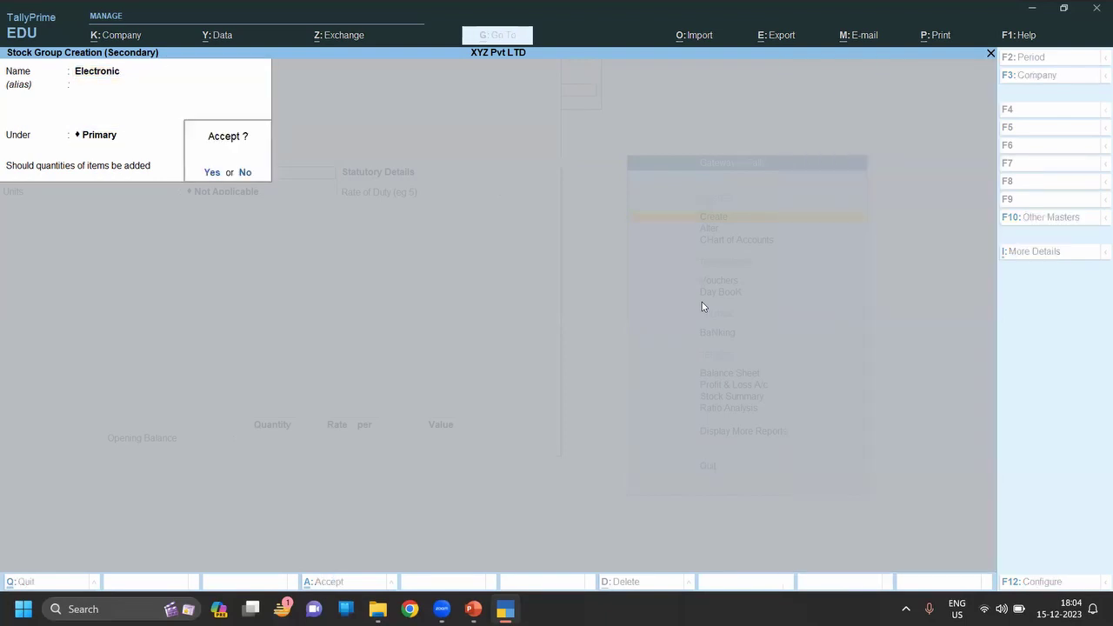
{"action": "key", "text": "Return"}
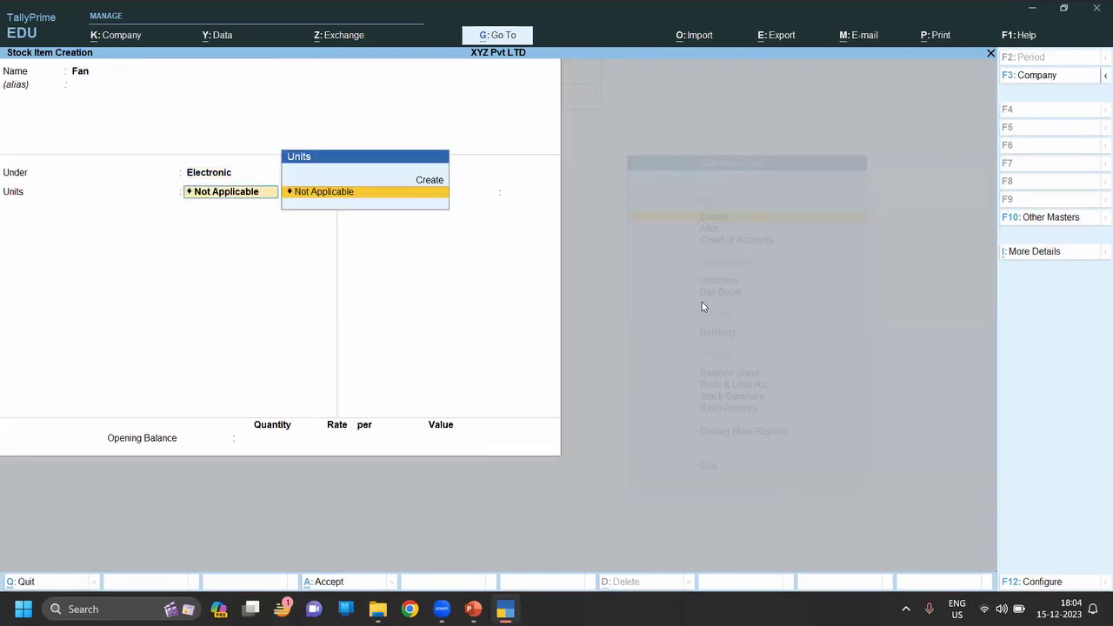
{"action": "key", "text": "alt+c"}
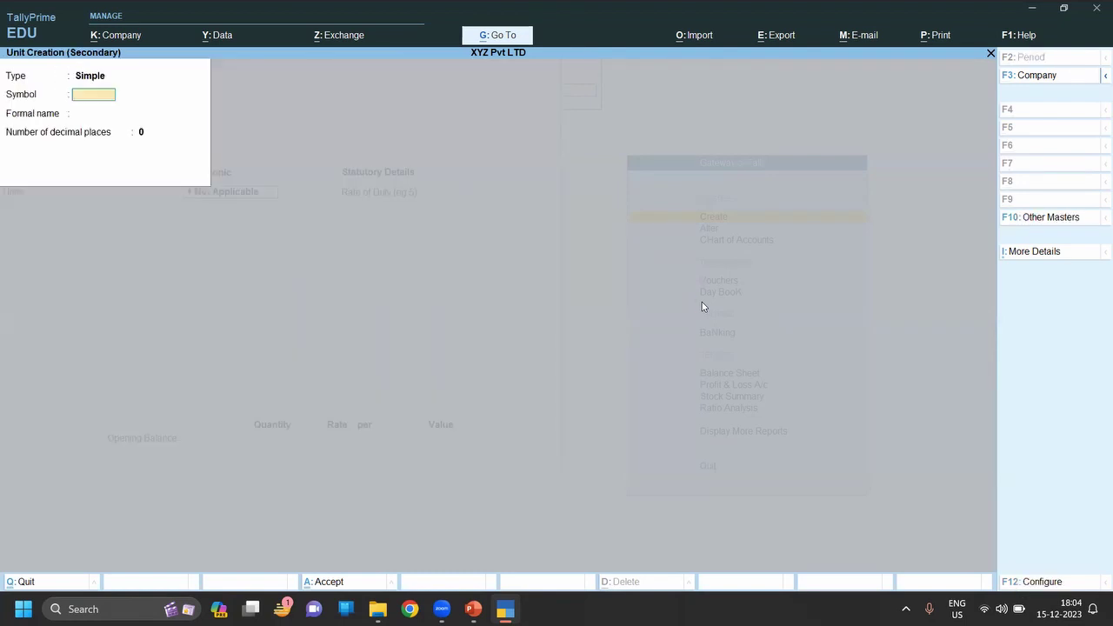
{"action": "type", "text": "Pcs"}
{"action": "key", "text": "Return"}
{"action": "key", "text": "Return"}
{"action": "key", "text": "Return"}
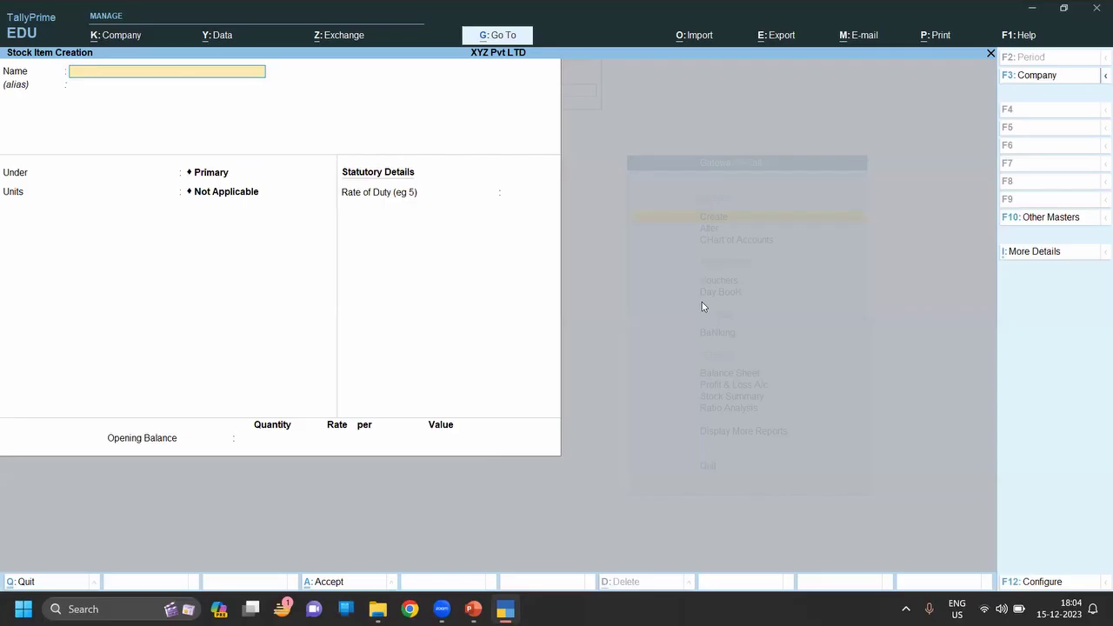
Create stock item LED Blub under Electronic with Pcs units.
{"action": "type", "text": "LED Blub"}
{"action": "key", "text": "Return"}
{"action": "key", "text": "Down"}
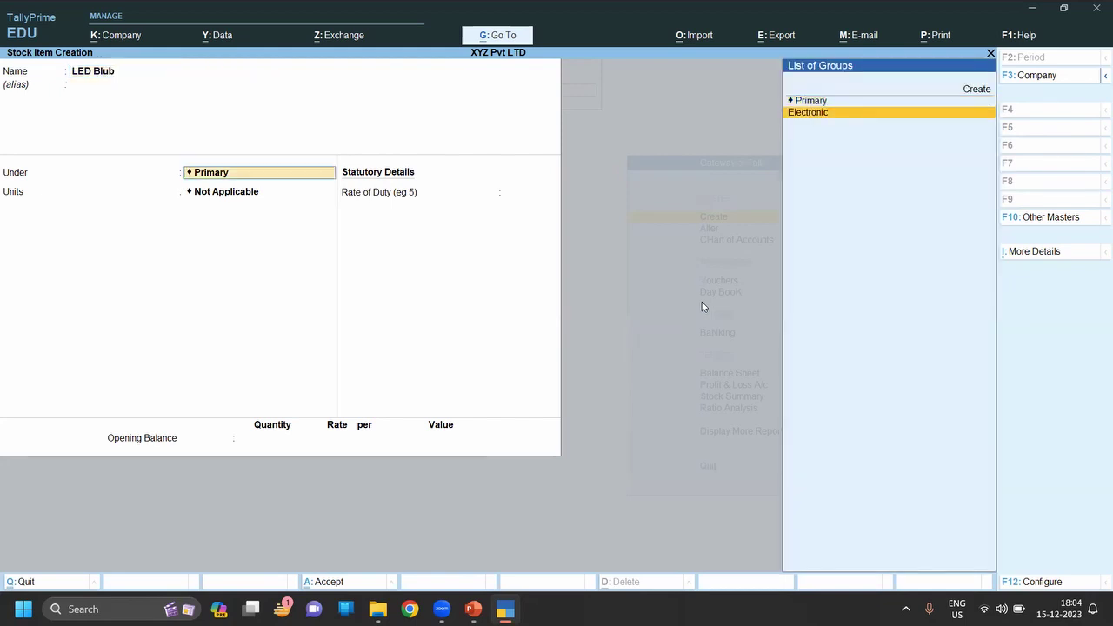
{"action": "key", "text": "Return"}
{"action": "key", "text": "Down"}
{"action": "key", "text": "Return"}
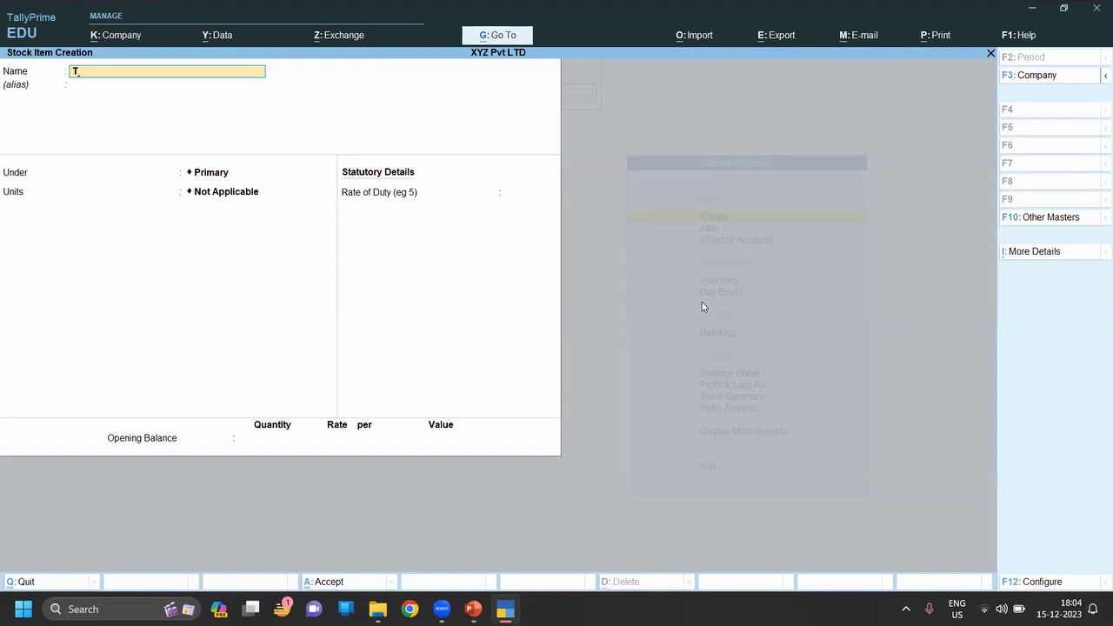
Create stock item Table Fan under Electronic with Pcs units.
{"action": "type", "text": "abie Fan"}
{"action": "key", "text": "Return"}
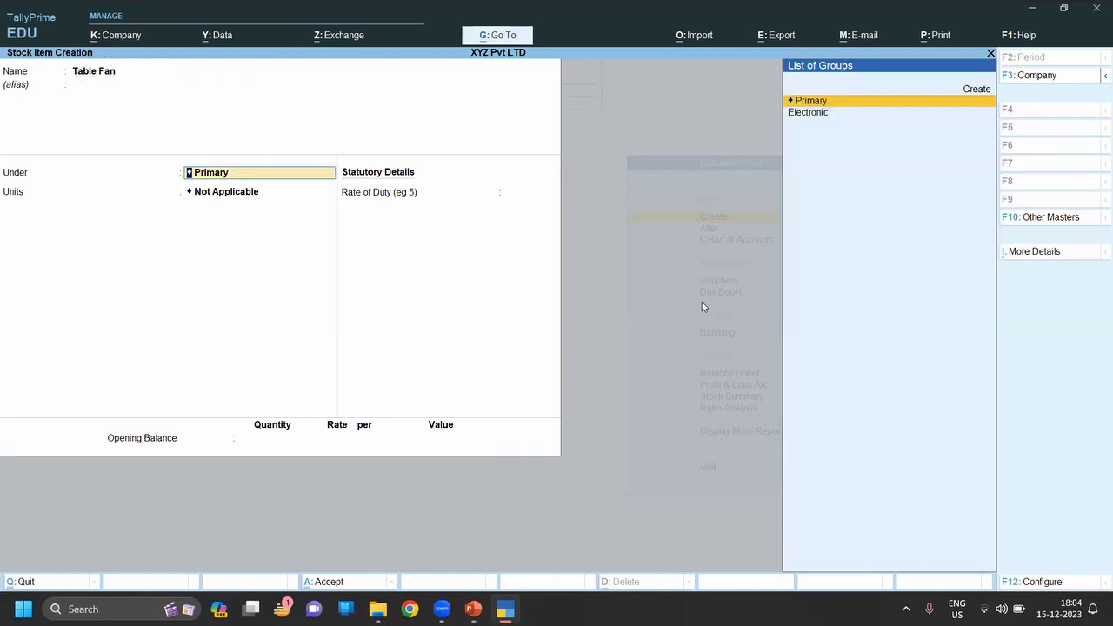
{"action": "key", "text": "Down"}
{"action": "key", "text": "Return"}
{"action": "key", "text": "Down"}
{"action": "key", "text": "Return"}
{"action": "key", "text": "ctrl+a"}
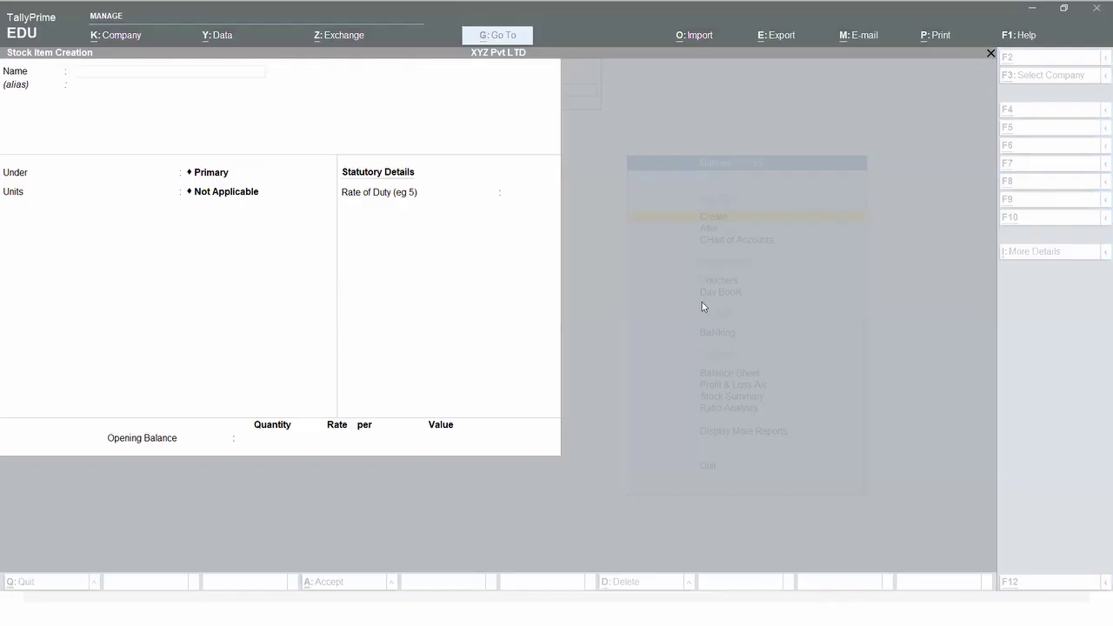
Create stock item Cooler under Electronic in Pcs, then quit stock item creation.
{"action": "type", "text": "Cool"}
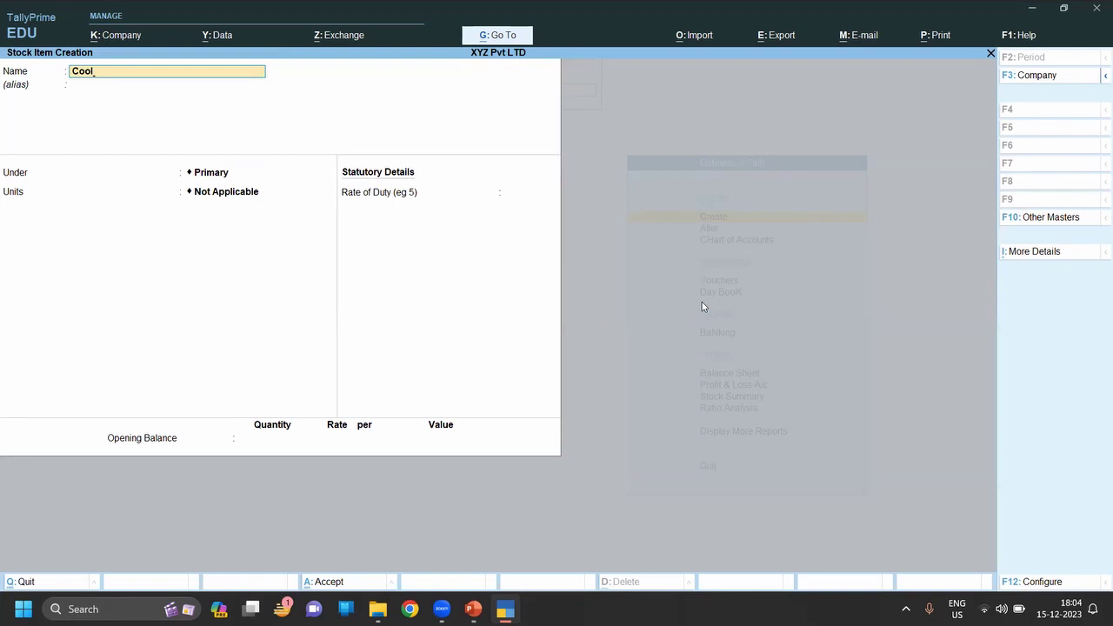
{"action": "type", "text": "er"}
{"action": "key", "text": "Return"}
{"action": "key", "text": "Return"}
{"action": "key", "text": "Down"}
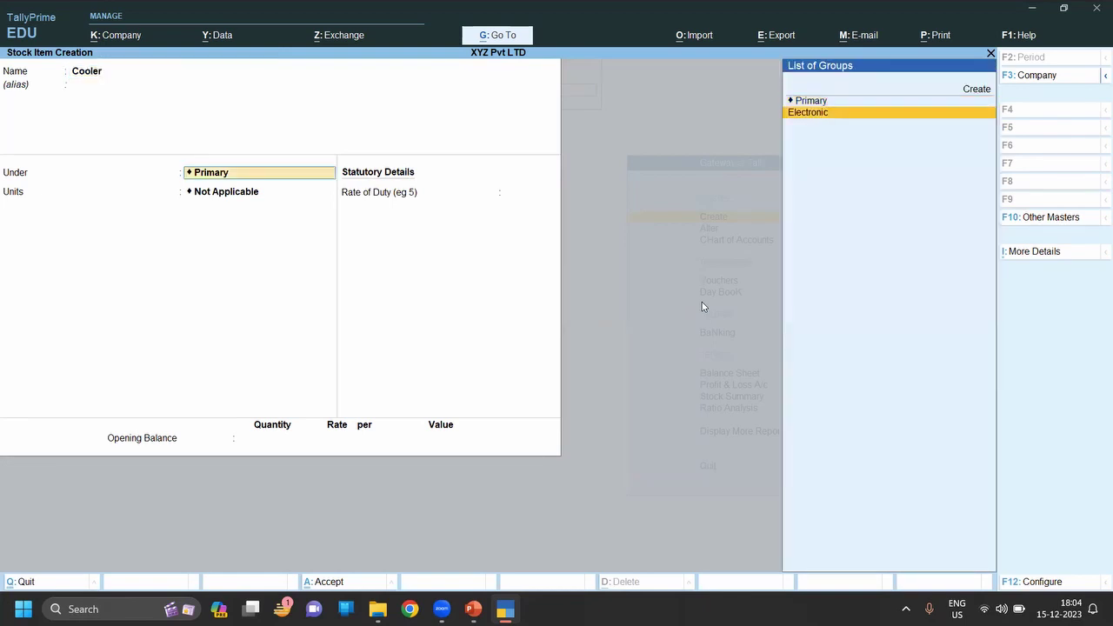
{"action": "key", "text": "Return"}
{"action": "key", "text": "Down"}
{"action": "key", "text": "Return"}
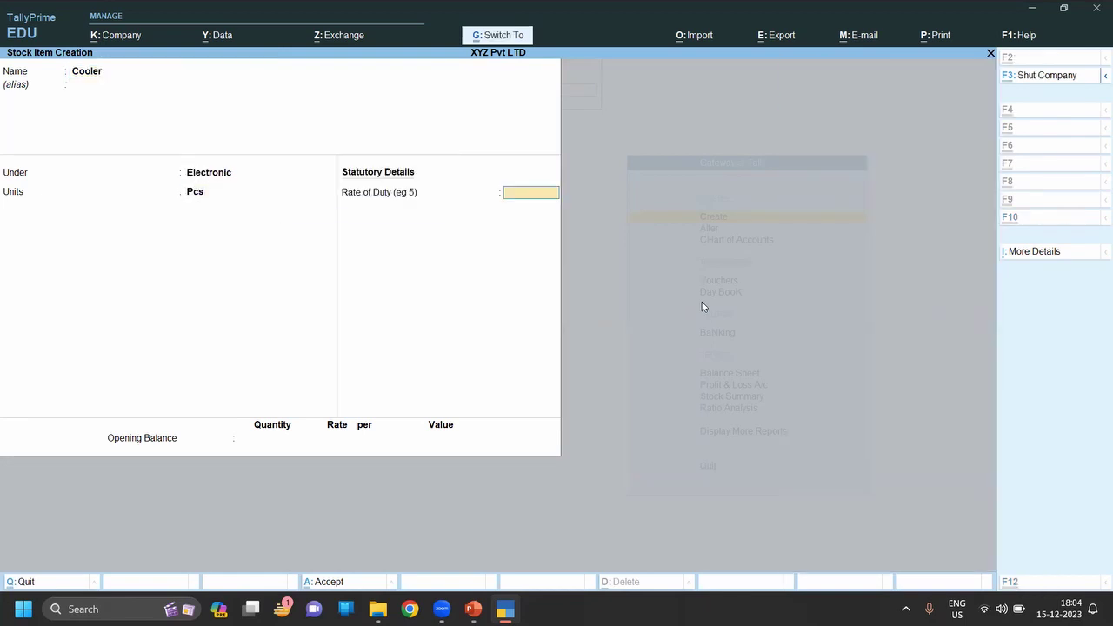
{"action": "key", "text": "ctrl+a"}
{"action": "key", "text": "Escape"}
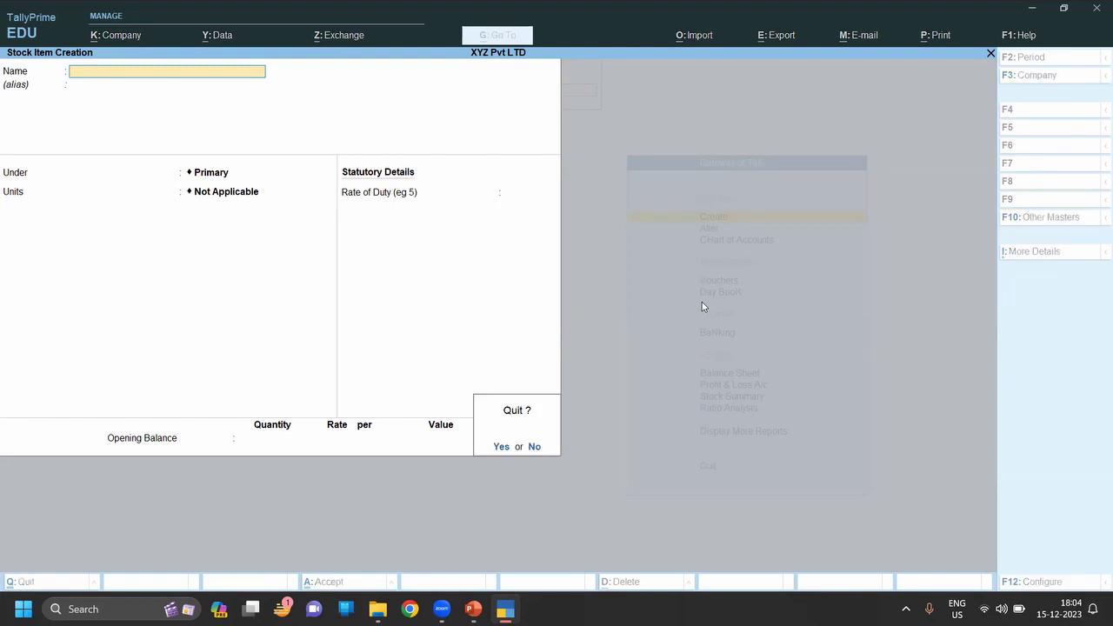
{"action": "key", "text": "y"}
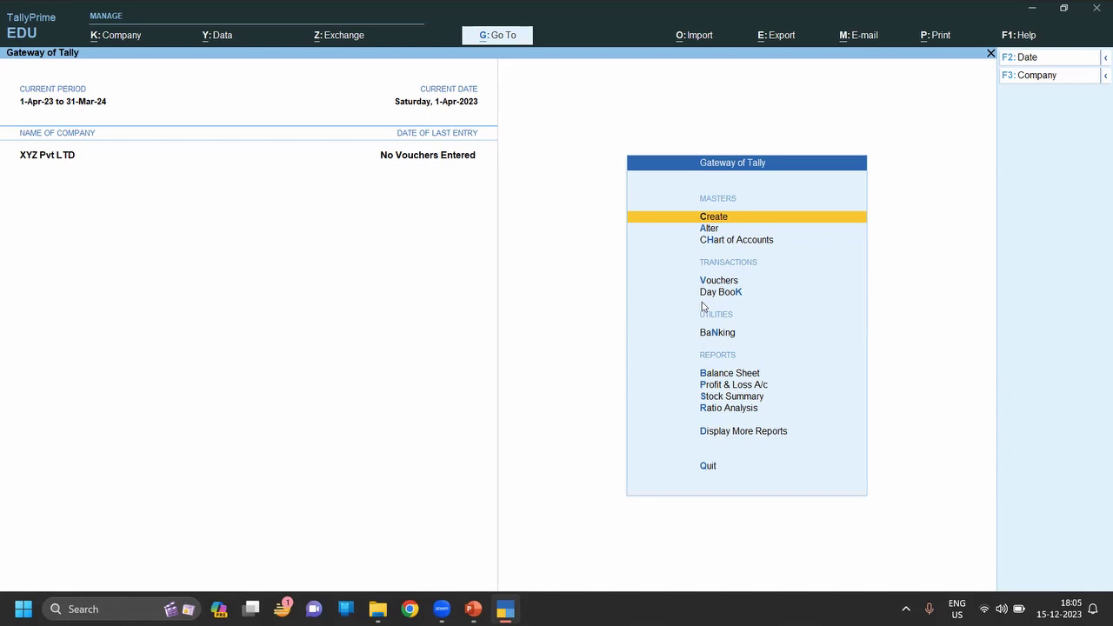
Back out of the masters list and open voucher entry with the V shortcut.
{"action": "key", "text": "Return"}
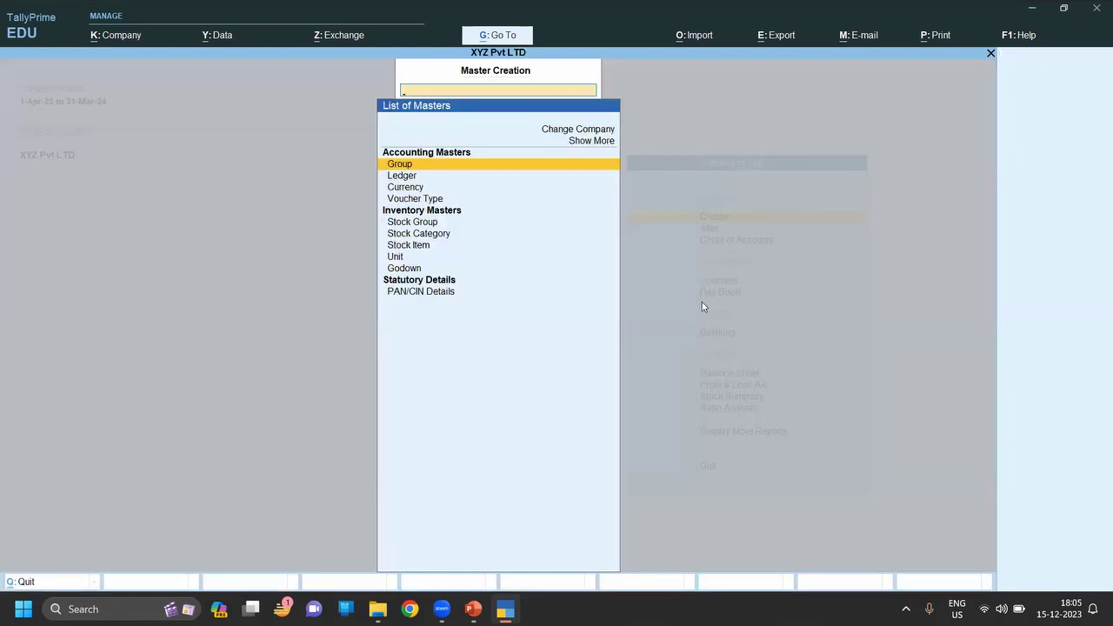
{"action": "key", "text": "Escape"}
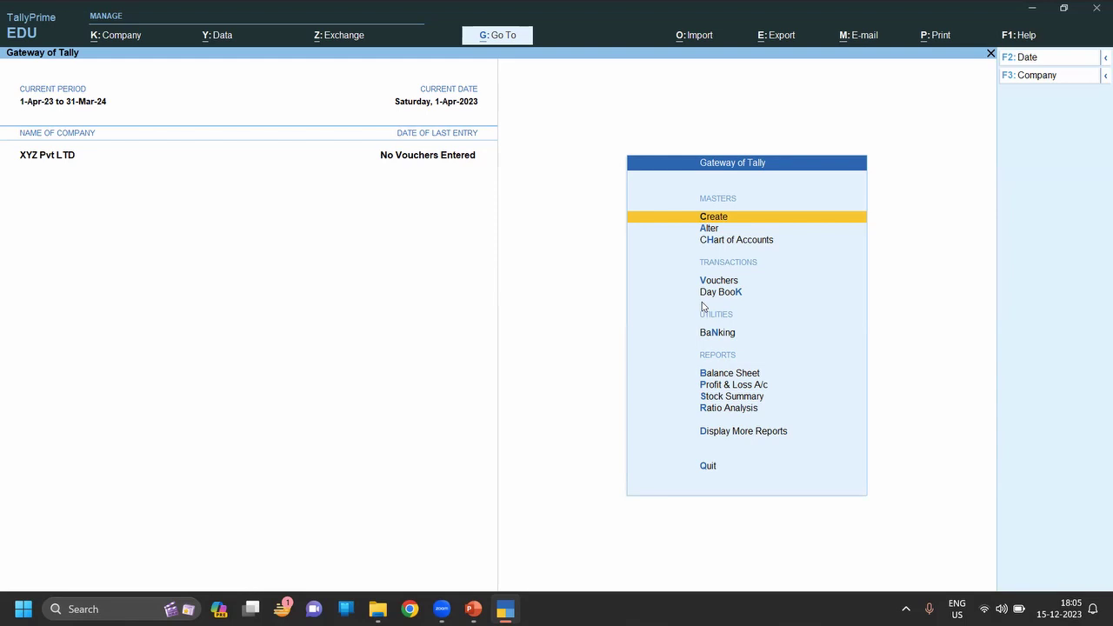
{"action": "key", "text": "v"}
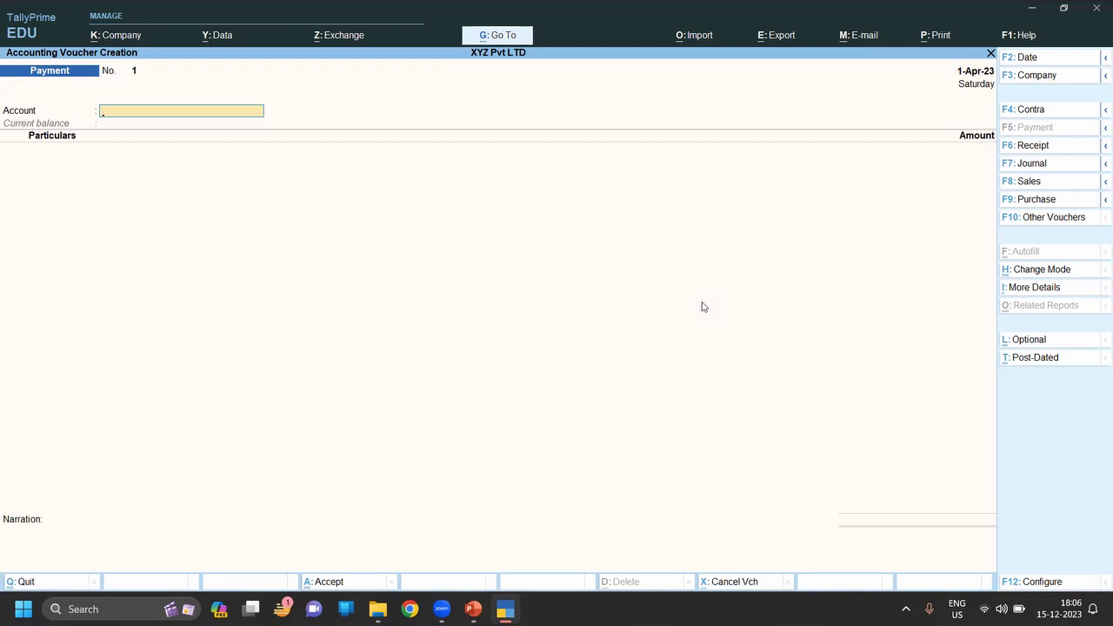
Reveal the inactive voucher types, choose Purchase Order and activate it.
{"action": "key", "text": "F10"}
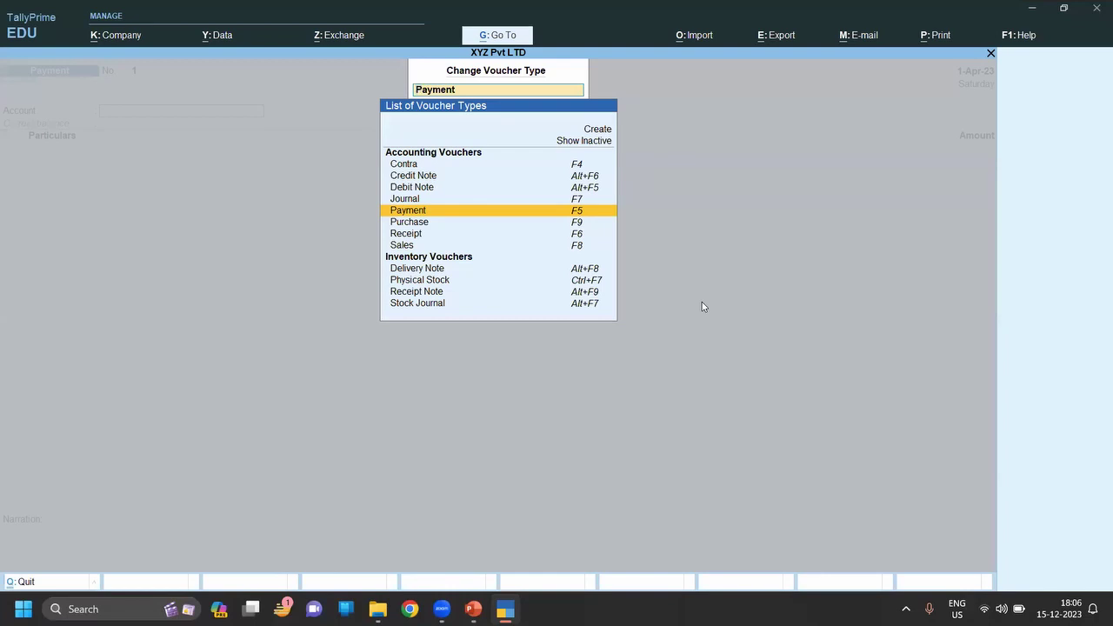
{"action": "key", "text": "Up"}
{"action": "key", "text": "Up"}
{"action": "key", "text": "Up"}
{"action": "key", "text": "Up"}
{"action": "key", "text": "Up"}
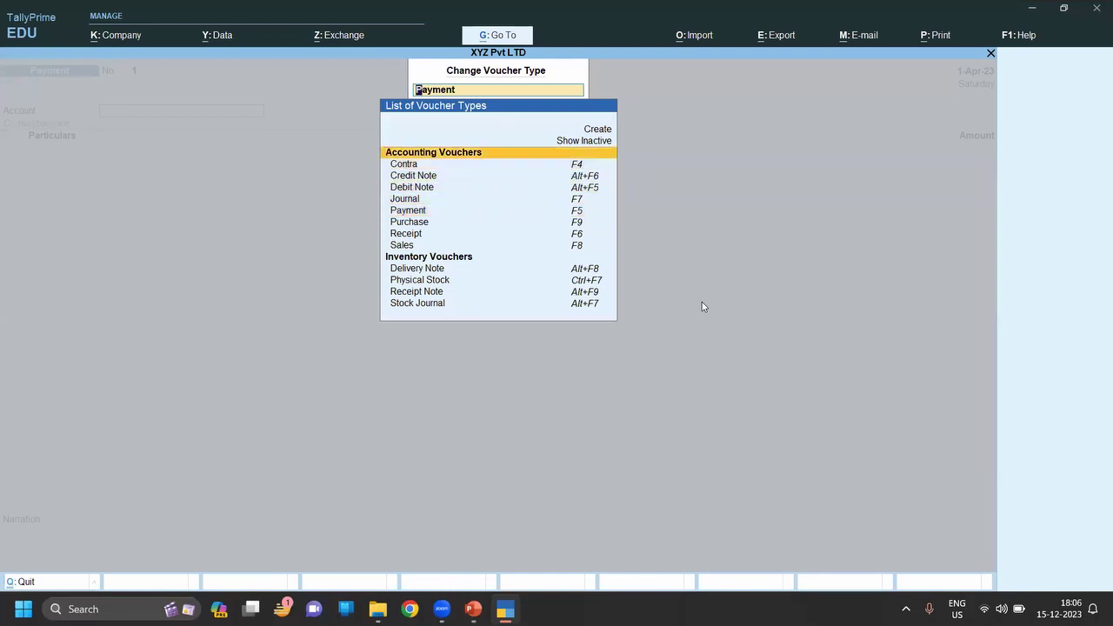
{"action": "key", "text": "Up"}
{"action": "key", "text": "Return"}
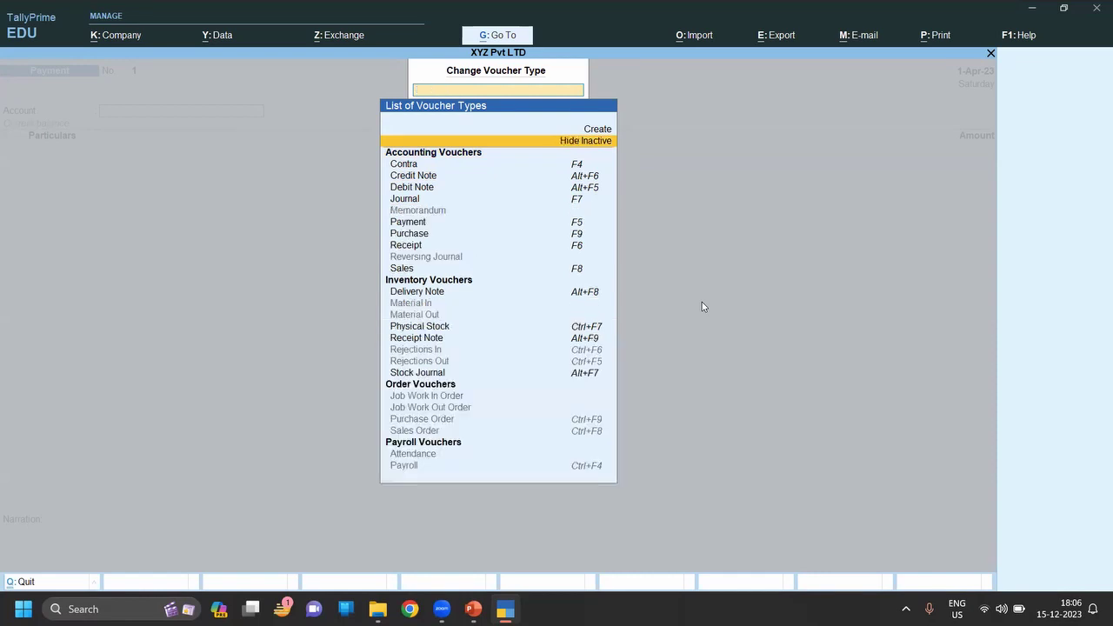
{"action": "key", "text": "Down"}
{"action": "key", "text": "Down"}
{"action": "key", "text": "Down"}
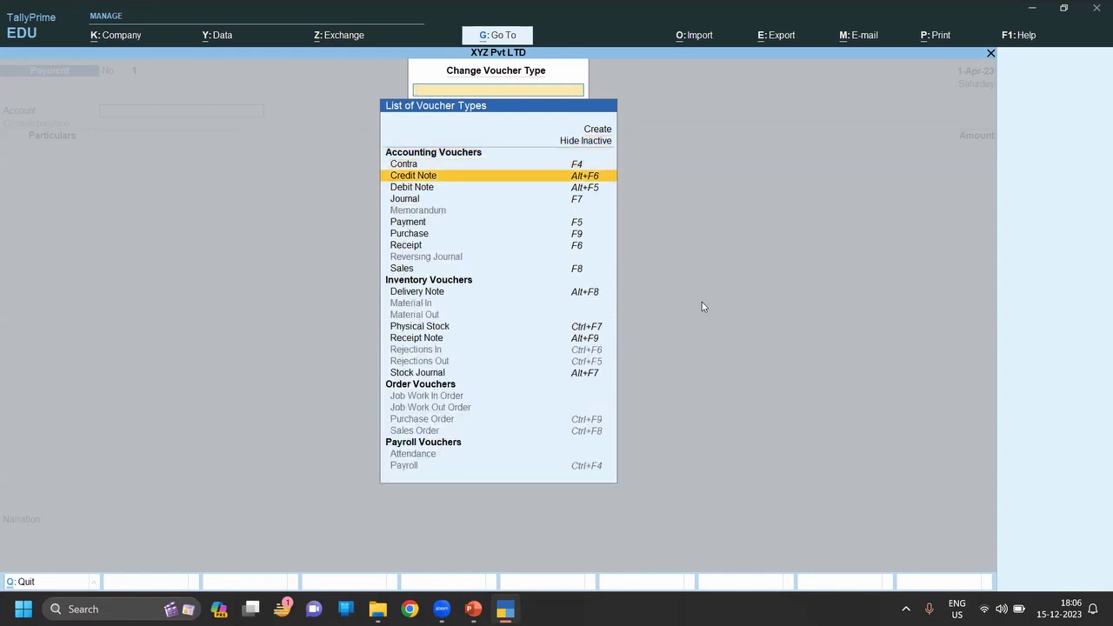
{"action": "key", "text": "Down"}
{"action": "key", "text": "Down"}
{"action": "key", "text": "Down"}
{"action": "key", "text": "Down"}
{"action": "key", "text": "Down"}
{"action": "key", "text": "Down"}
{"action": "key", "text": "Down"}
{"action": "key", "text": "Down"}
{"action": "key", "text": "Down"}
{"action": "key", "text": "Down"}
{"action": "key", "text": "Down"}
{"action": "key", "text": "Down"}
{"action": "key", "text": "Down"}
{"action": "key", "text": "Down"}
{"action": "key", "text": "Down"}
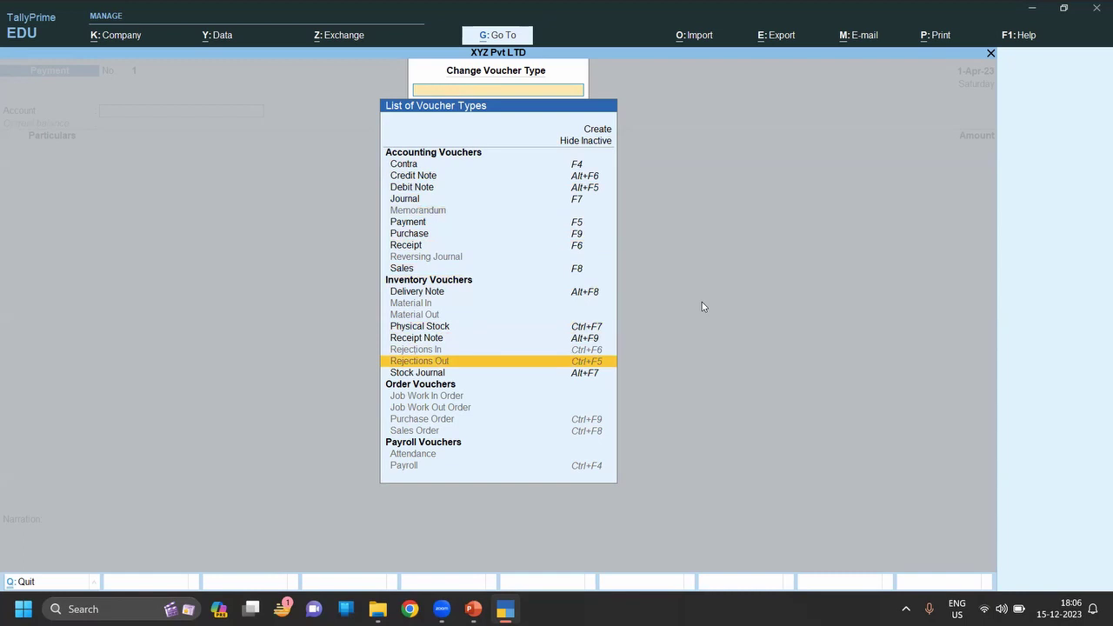
{"action": "key", "text": "Down"}
{"action": "key", "text": "Down"}
{"action": "key", "text": "Down"}
{"action": "key", "text": "Down"}
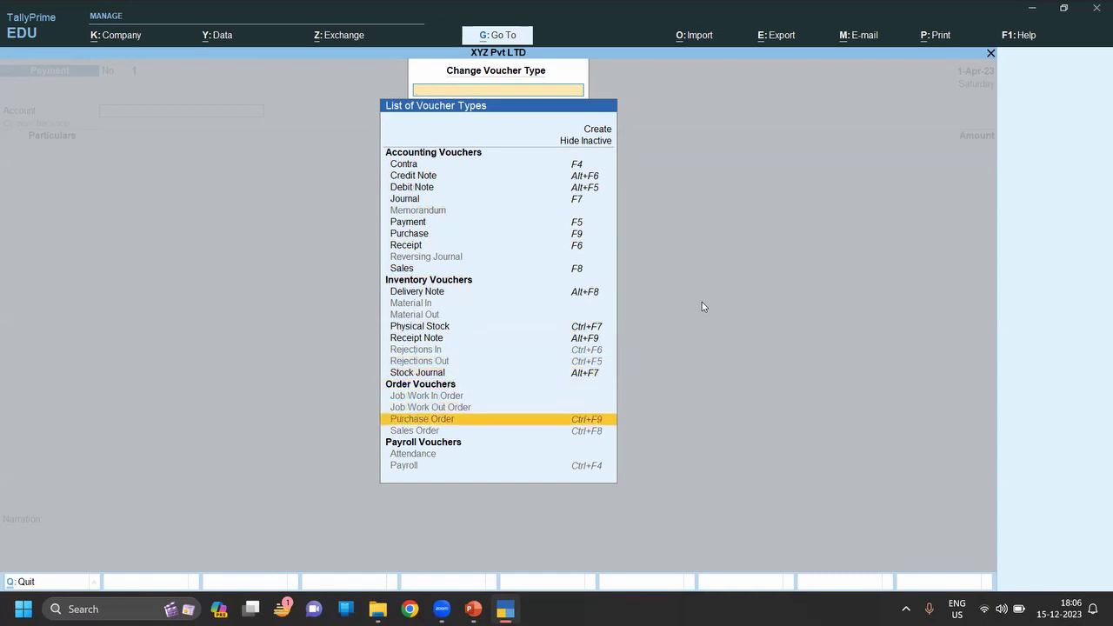
{"action": "key", "text": "Return"}
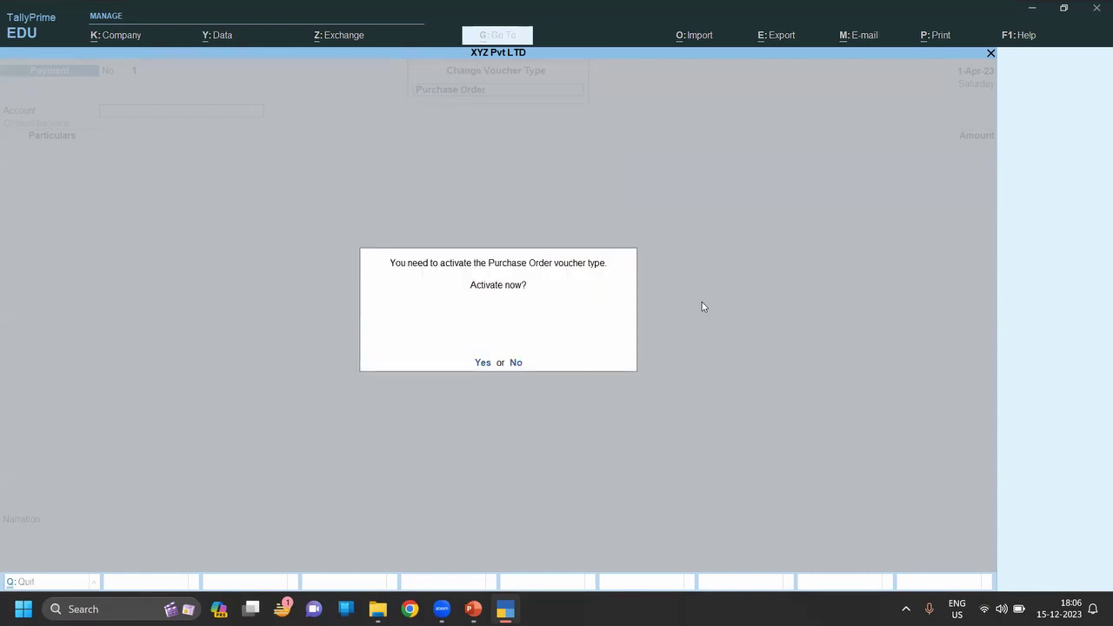
{"action": "key", "text": "Return"}
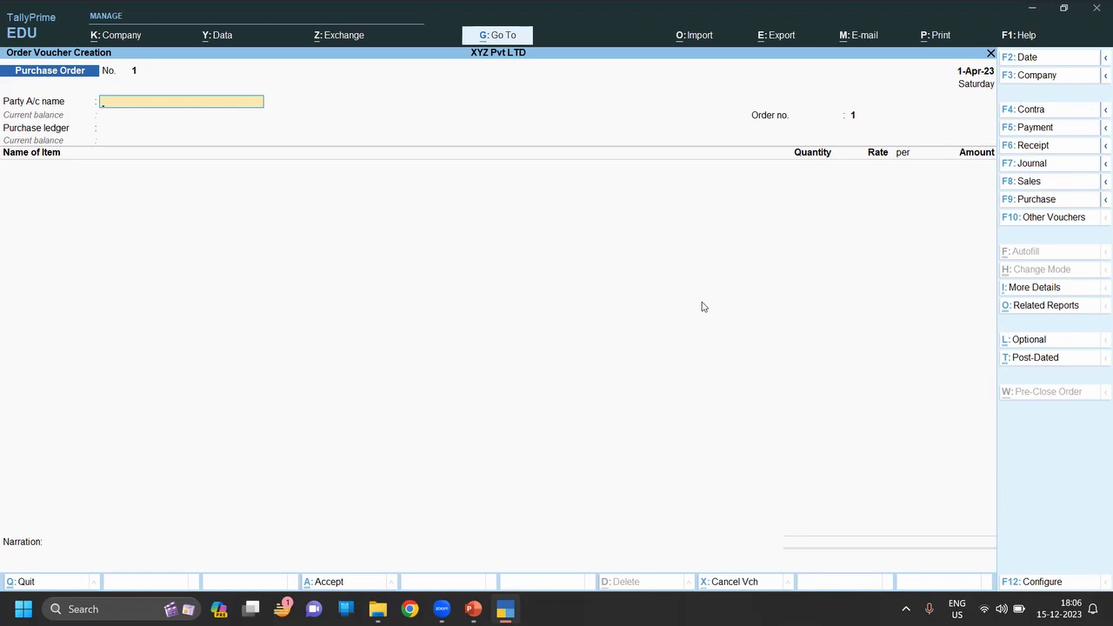
Create a new party ledger with the supplier's name under Sundry Creditors.
{"action": "key", "text": "alt+c"}
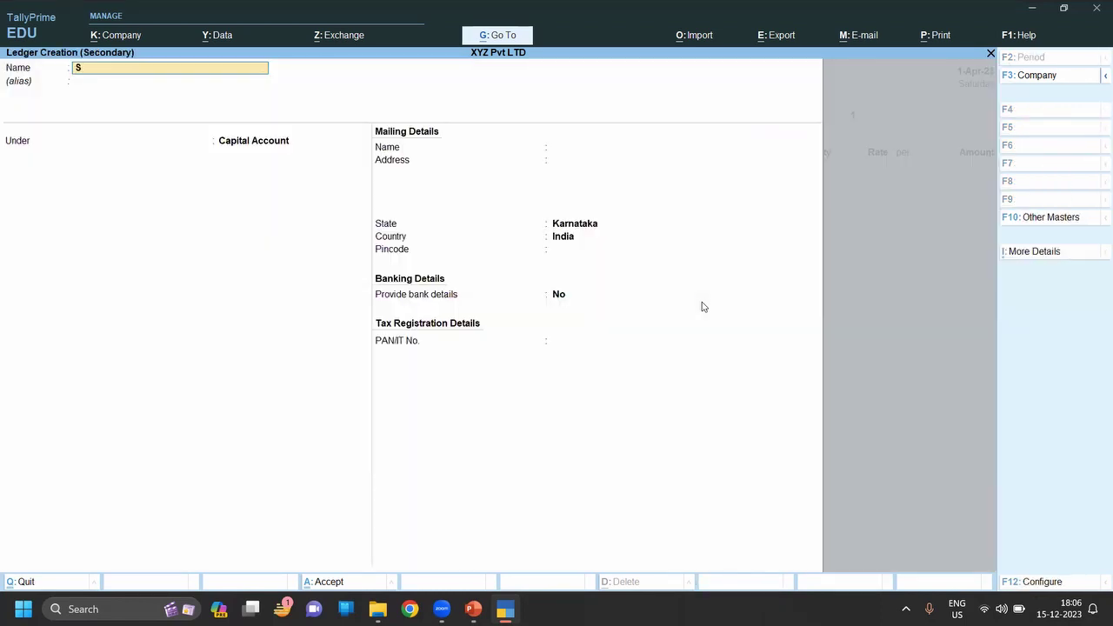
{"action": "key", "text": "Return"}
{"action": "key", "text": "Return"}
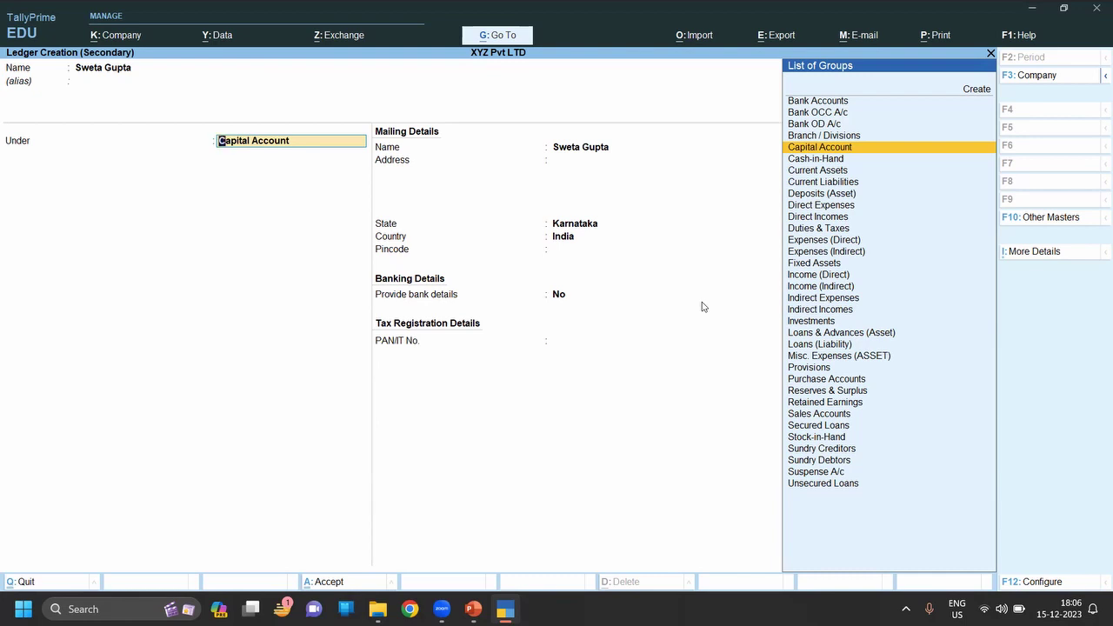
{"action": "type", "text": "Su"}
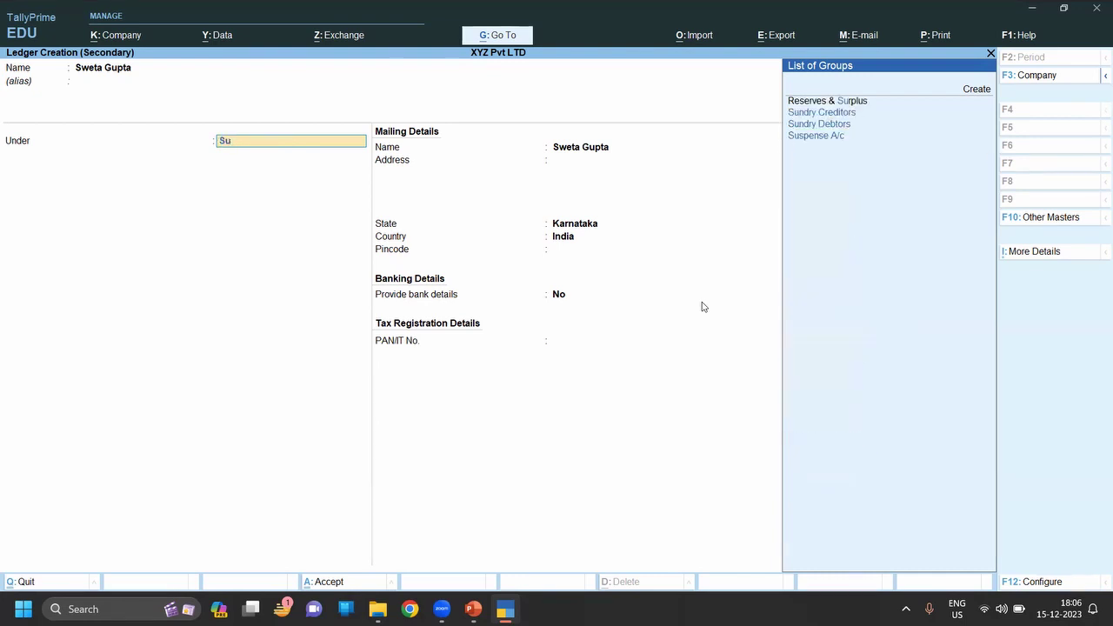
{"action": "key", "text": "Down"}
{"action": "key", "text": "Return"}
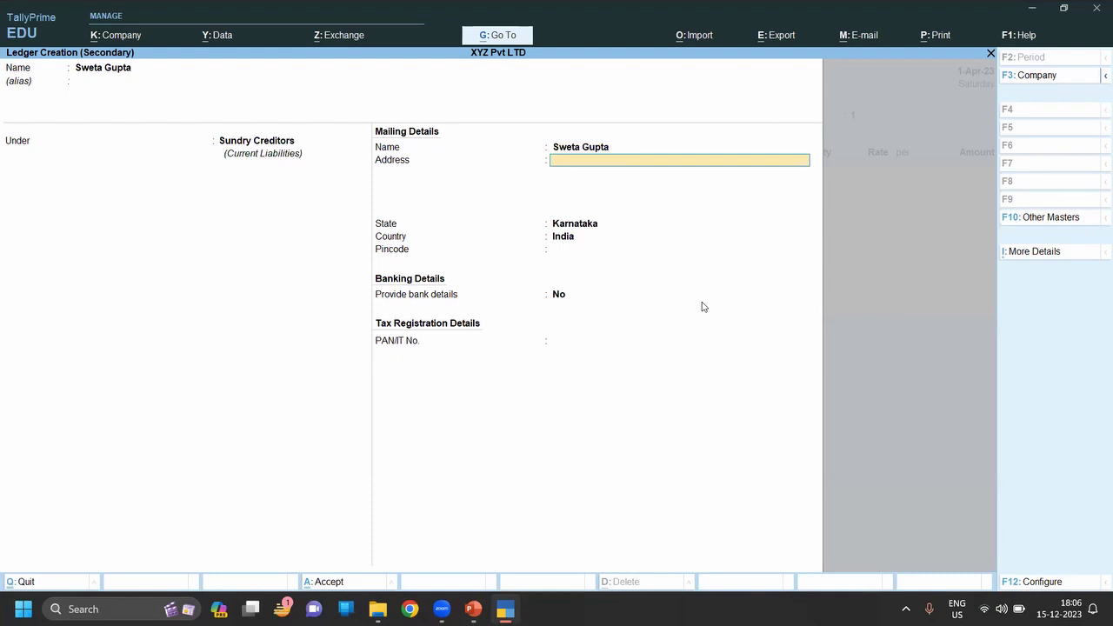
{"action": "key", "text": "Return"}
{"action": "key", "text": "Return"}
{"action": "key", "text": "Return"}
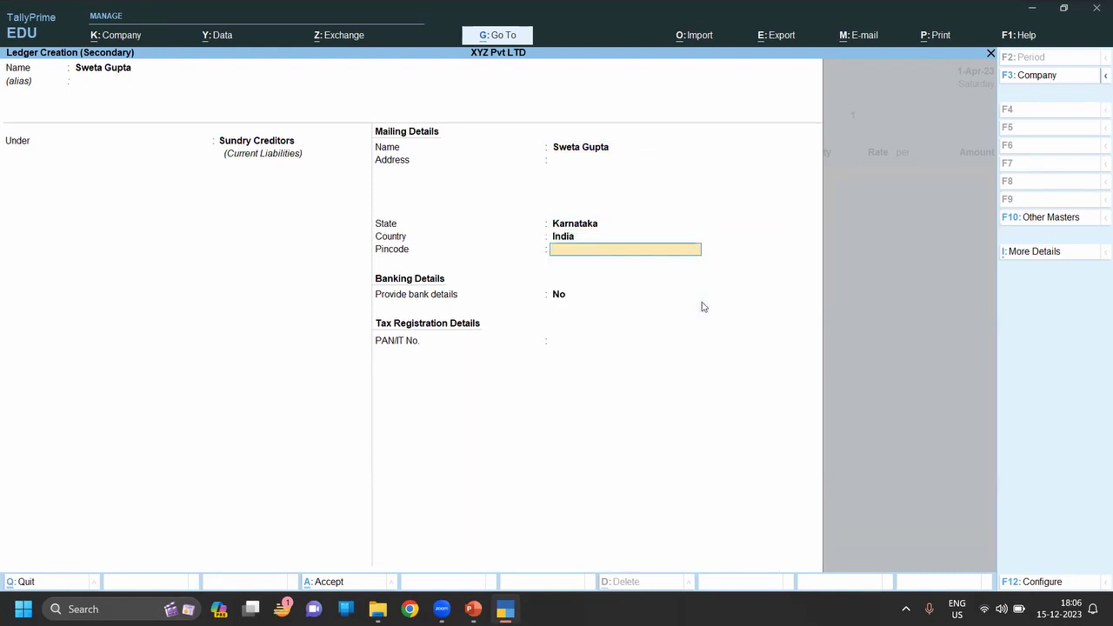
{"action": "key", "text": "Return"}
{"action": "key", "text": "Return"}
{"action": "key", "text": "Return"}
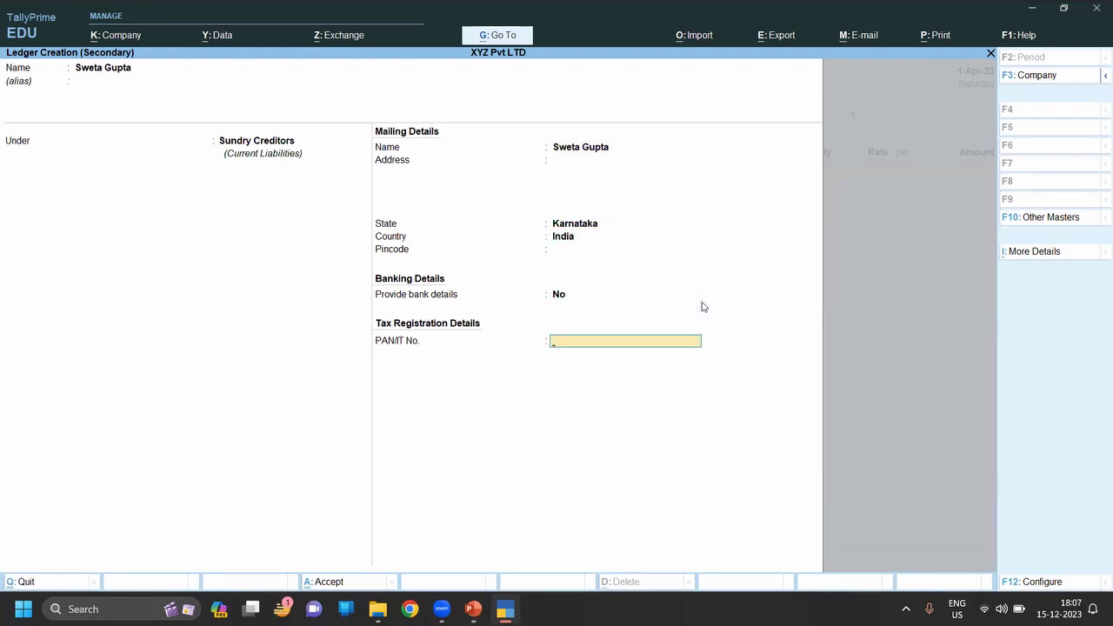
Accept the party details and proceed to the purchase ledger field.
{"action": "key", "text": "Escape"}
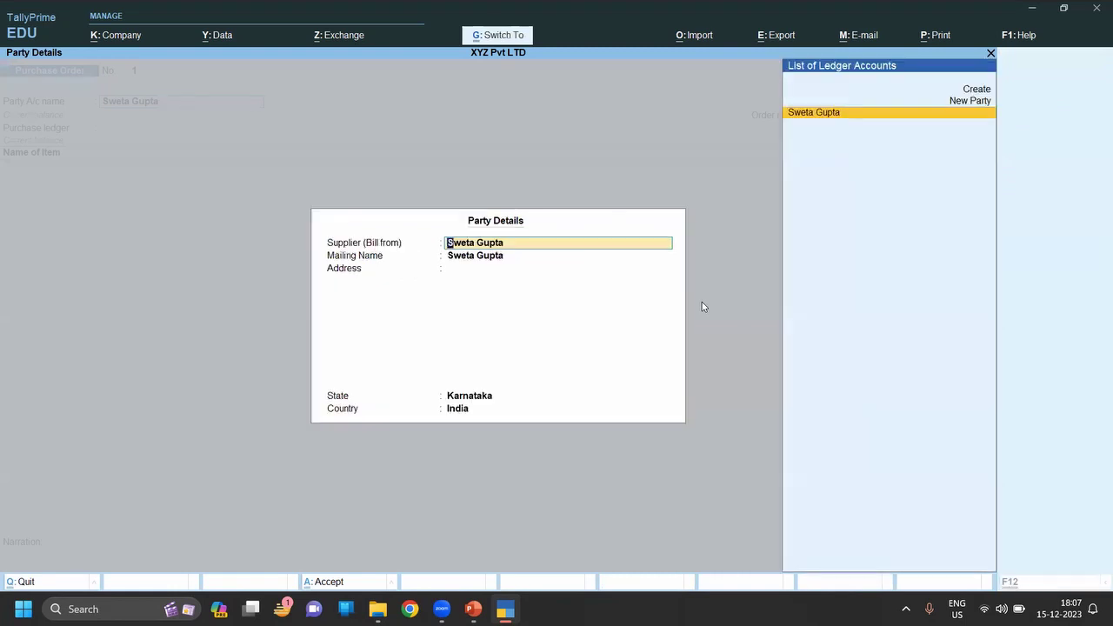
{"action": "key", "text": "ctrl+a"}
{"action": "key", "text": "Return"}
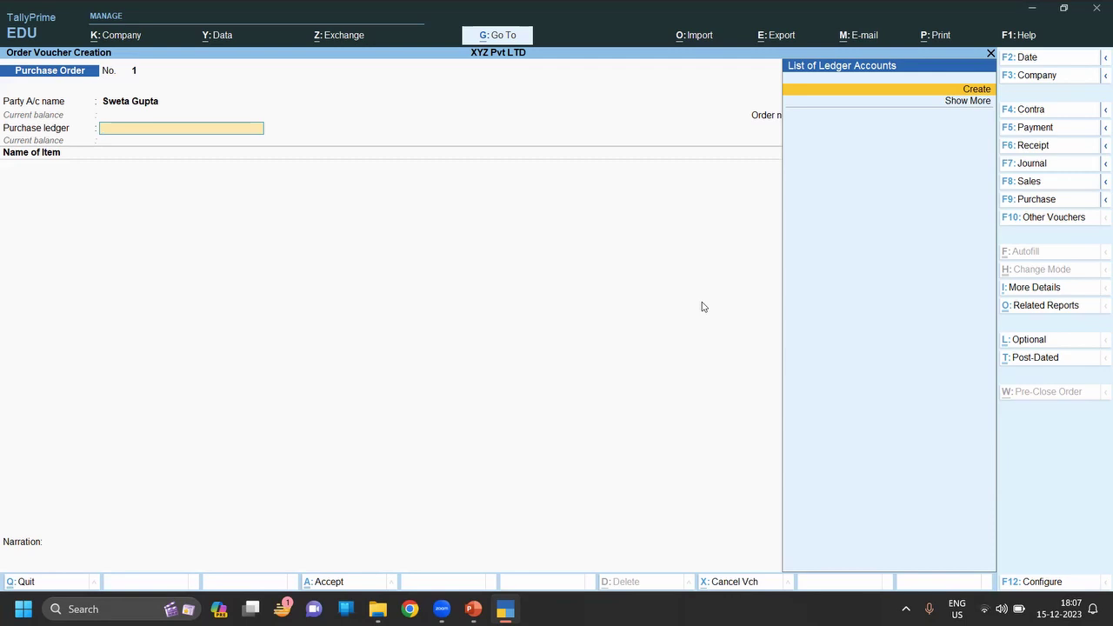
Create a 'Purchase Order' ledger under Purchase Accounts, type Not Applicable, and save it.
{"action": "key", "text": "alt+c"}
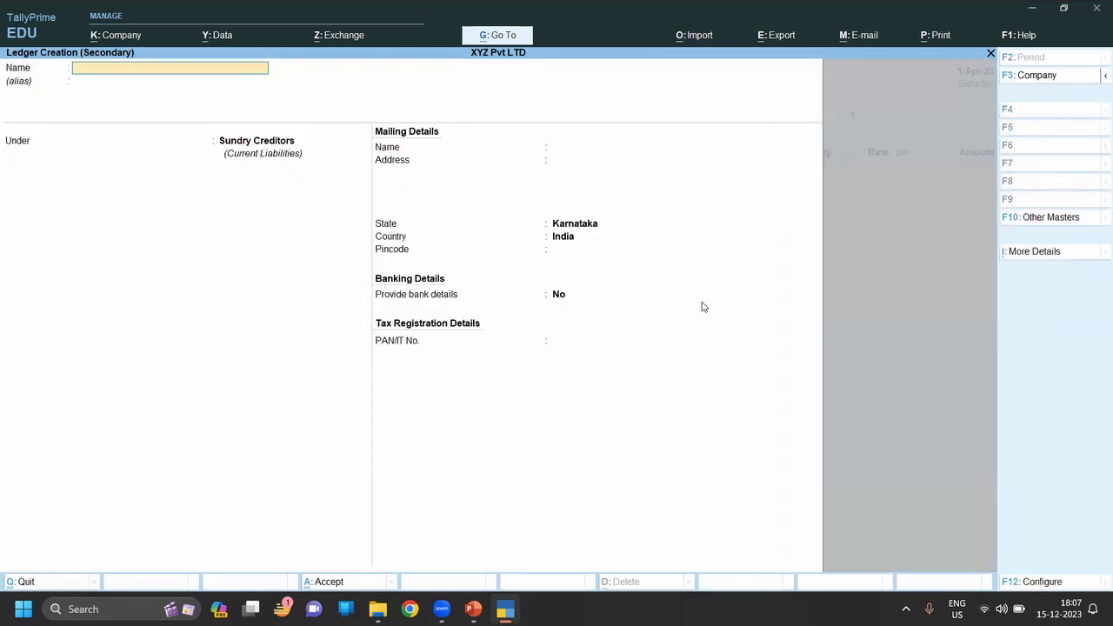
{"action": "type", "text": "Purchases Order"}
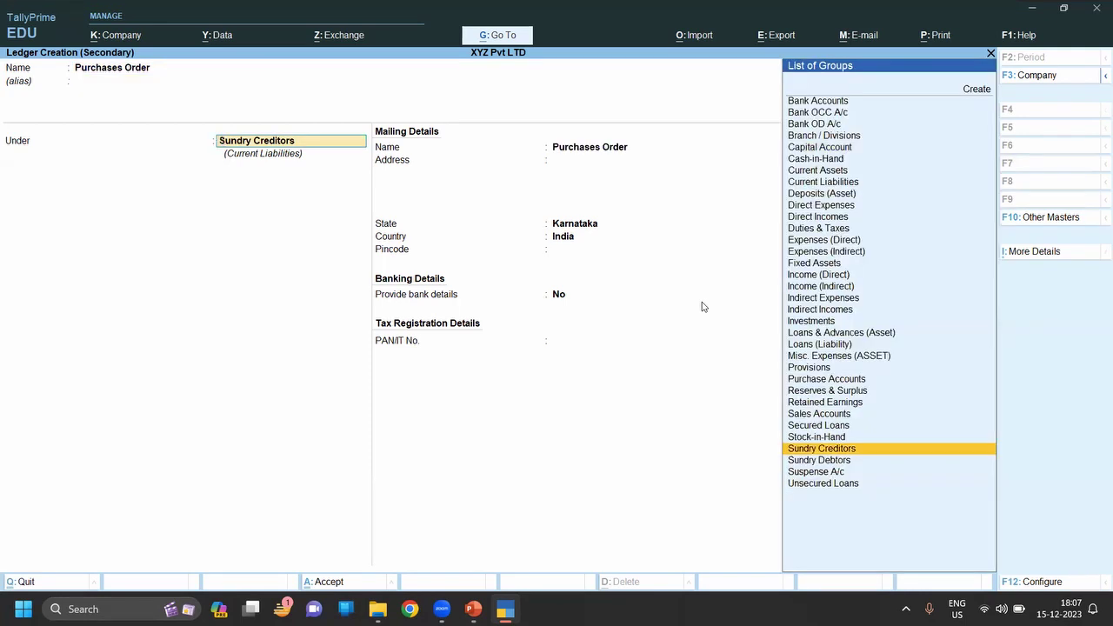
{"action": "type", "text": "P"}
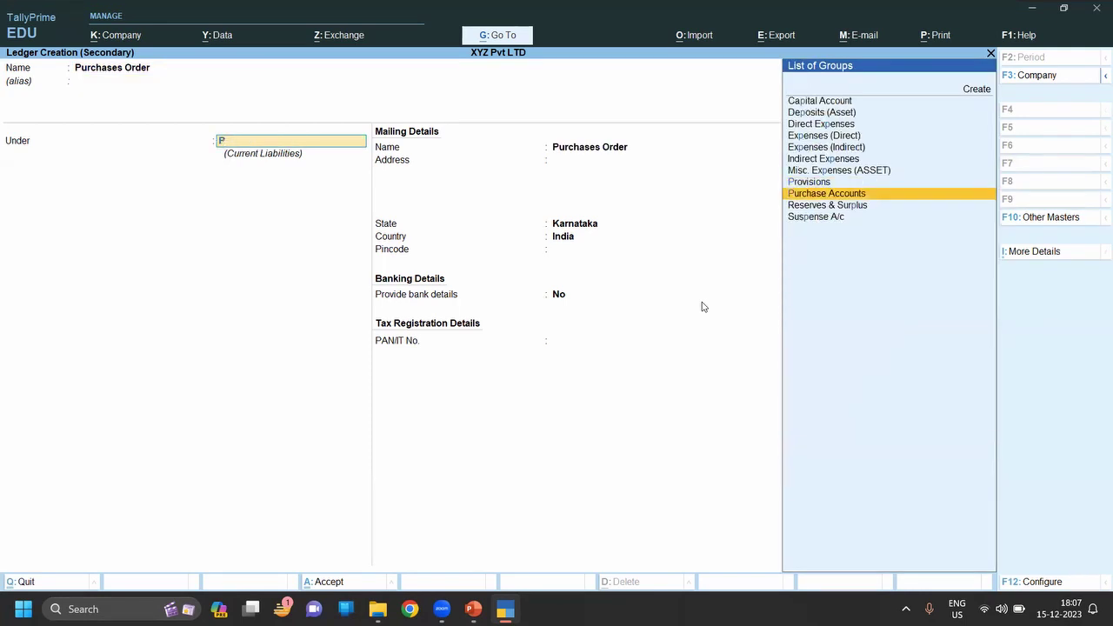
{"action": "key", "text": "Return"}
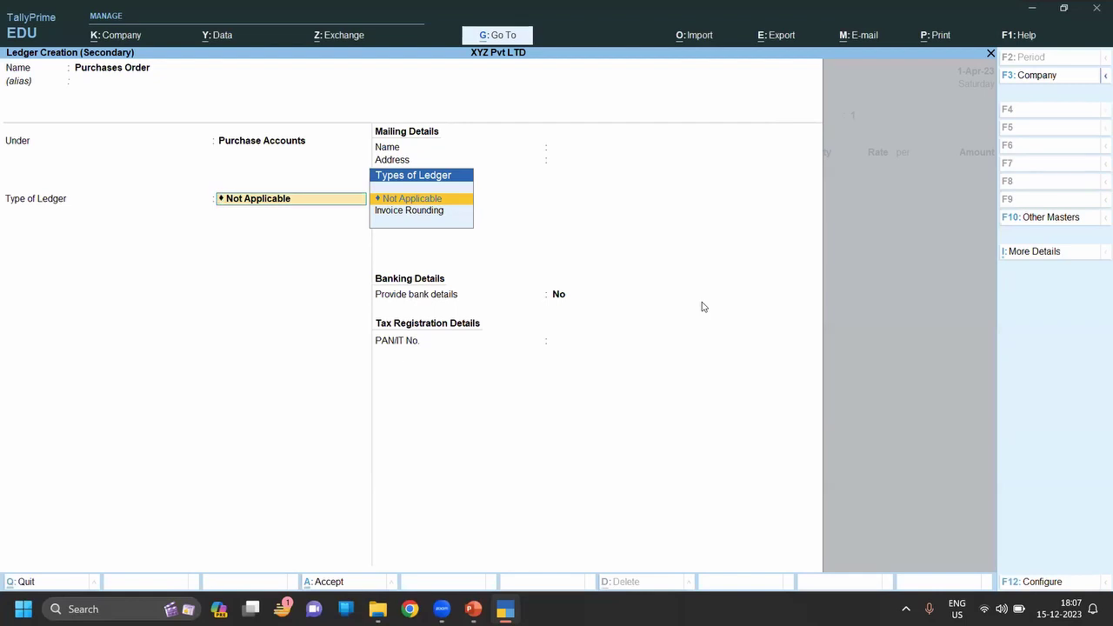
{"action": "key", "text": "Return"}
{"action": "key", "text": "BackSpace"}
{"action": "key", "text": "BackSpace"}
{"action": "key", "text": "BackSpace"}
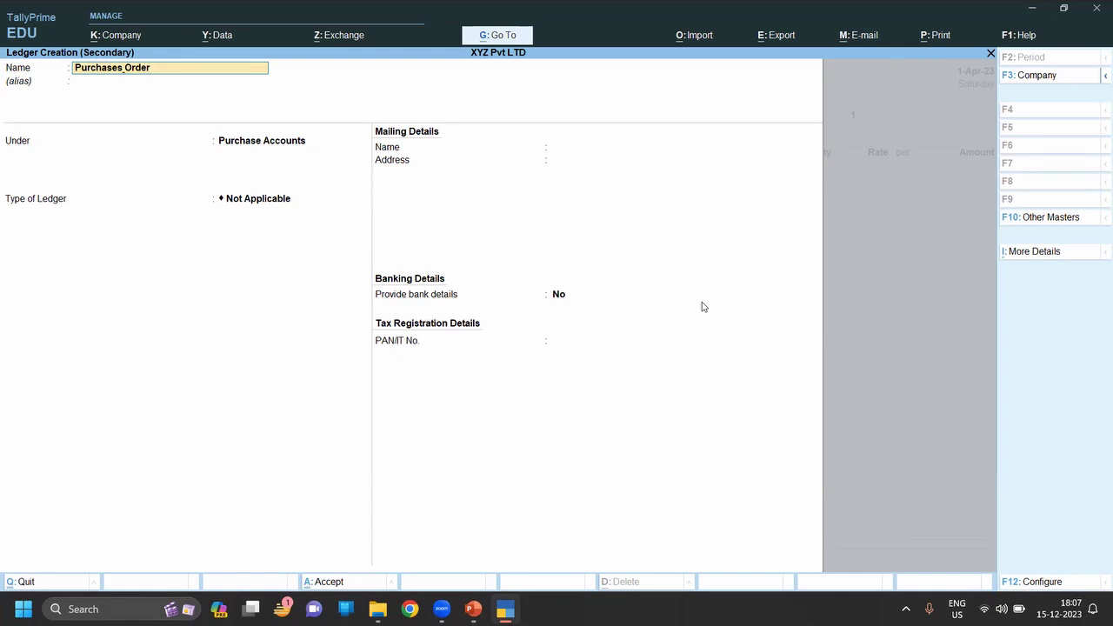
{"action": "key", "text": "BackSpace"}
{"action": "key", "text": "ctrl+a"}
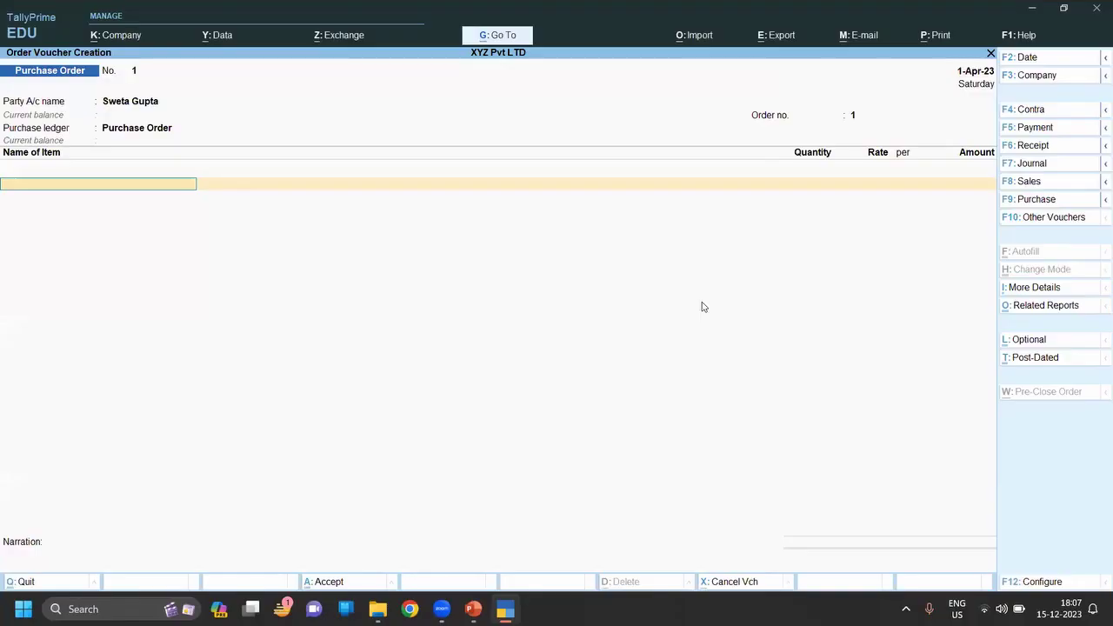
Add Fan as the first order item, leaving its allocation details blank.
{"action": "type", "text": "f"}
{"action": "key", "text": "Return"}
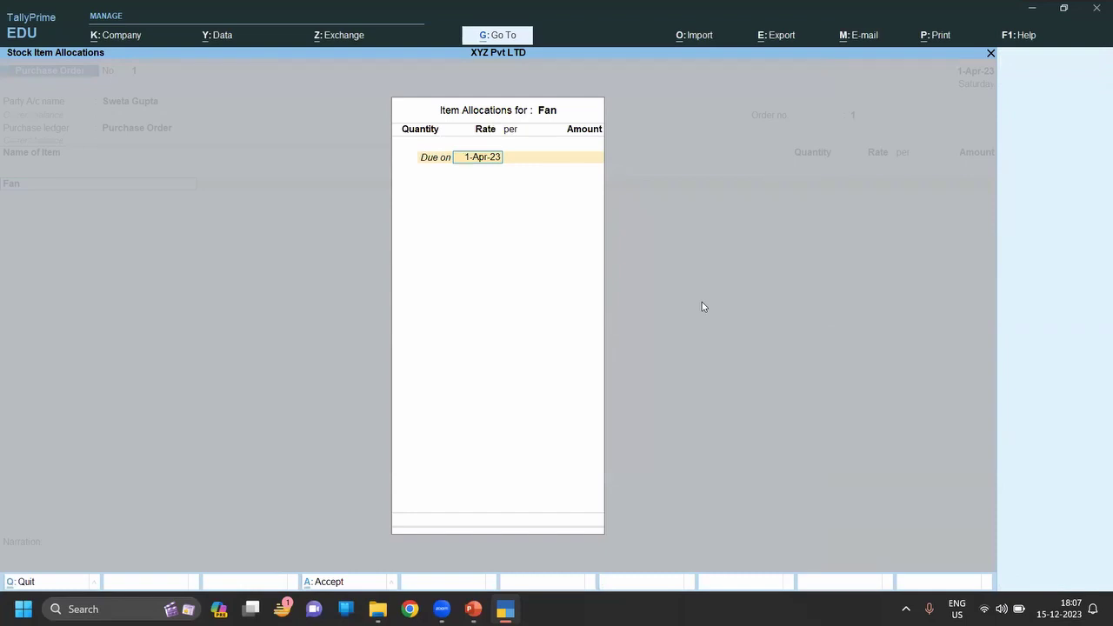
{"action": "key", "text": "BackSpace"}
{"action": "key", "text": "Escape"}
{"action": "key", "text": "Return"}
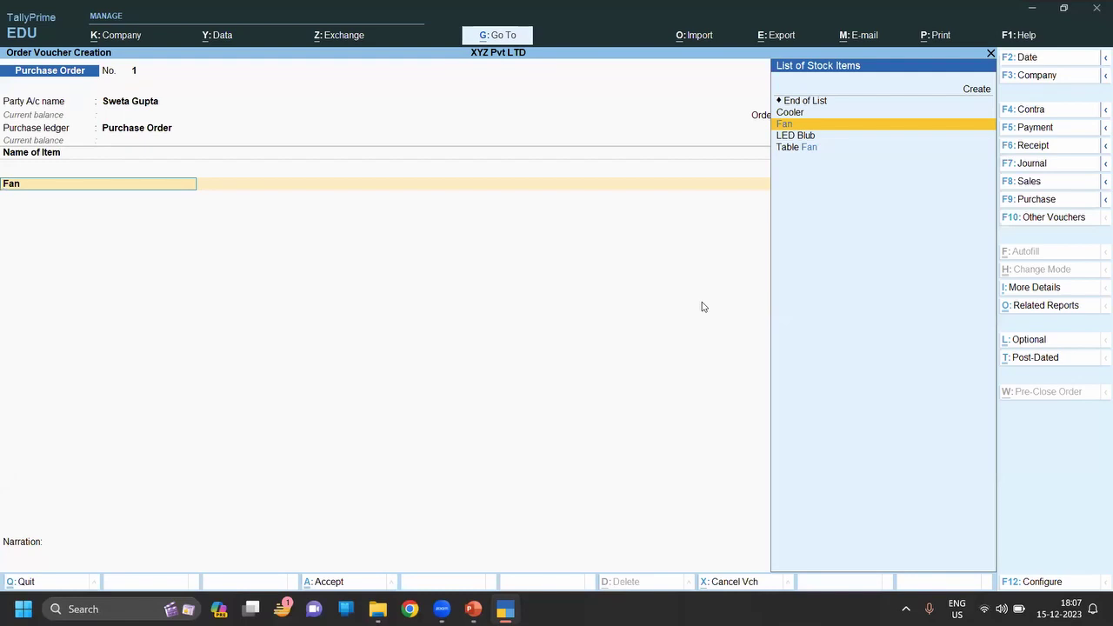
Open company features with F11 and go to the Use Discount column in invoices setting.
{"action": "key", "text": "F11"}
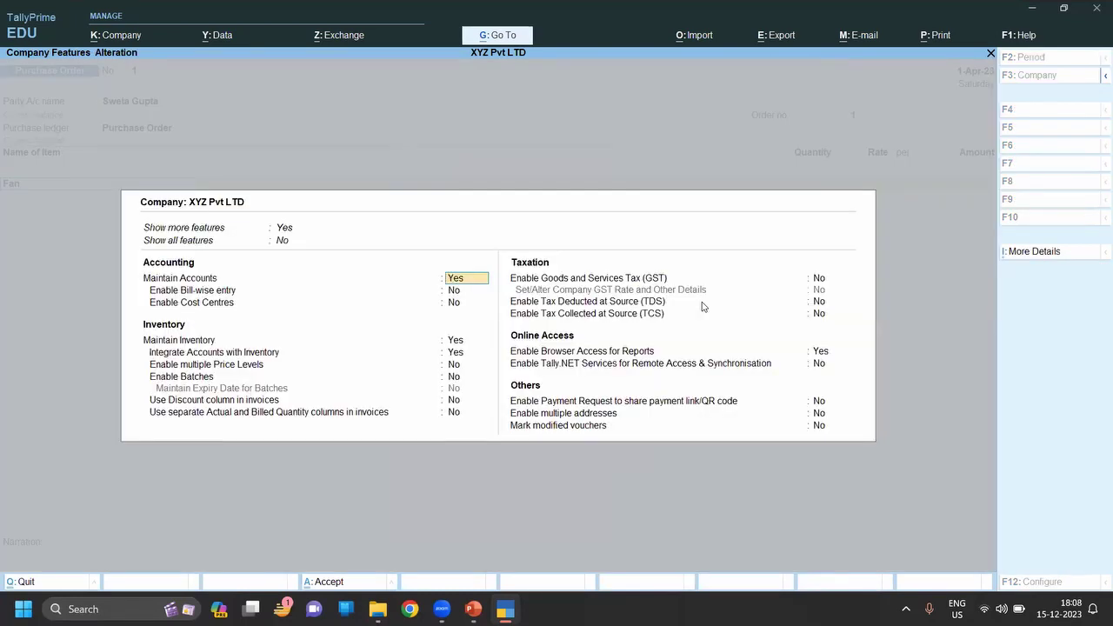
{"action": "key", "text": "Down"}
{"action": "key", "text": "Down"}
{"action": "key", "text": "Down"}
{"action": "key", "text": "Down"}
{"action": "key", "text": "Down"}
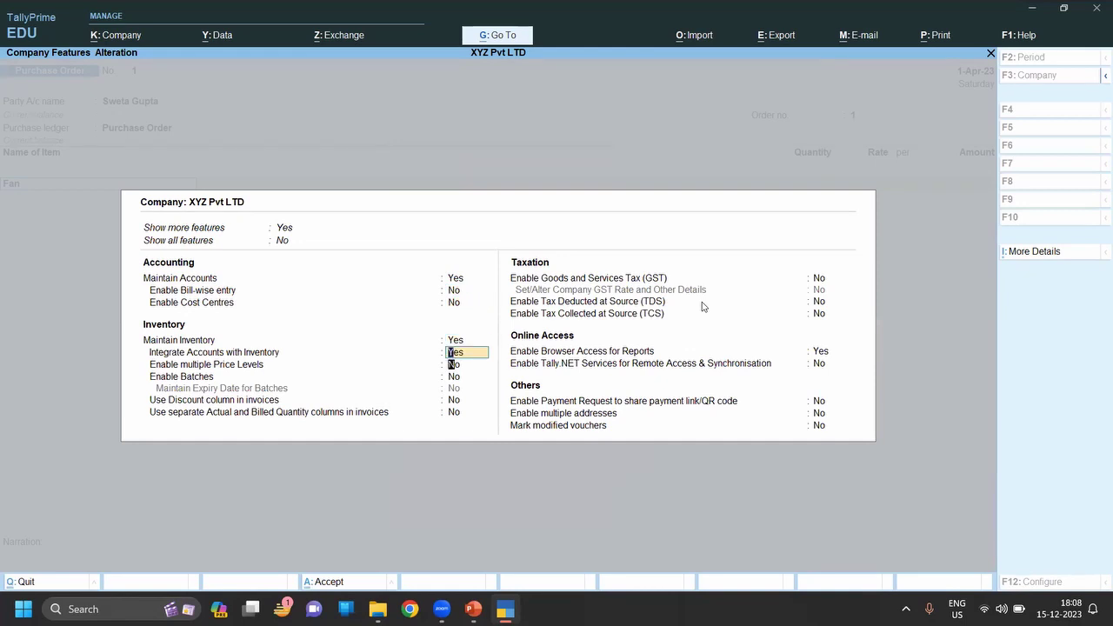
{"action": "key", "text": "Down"}
{"action": "key", "text": "Down"}
{"action": "key", "text": "Up"}
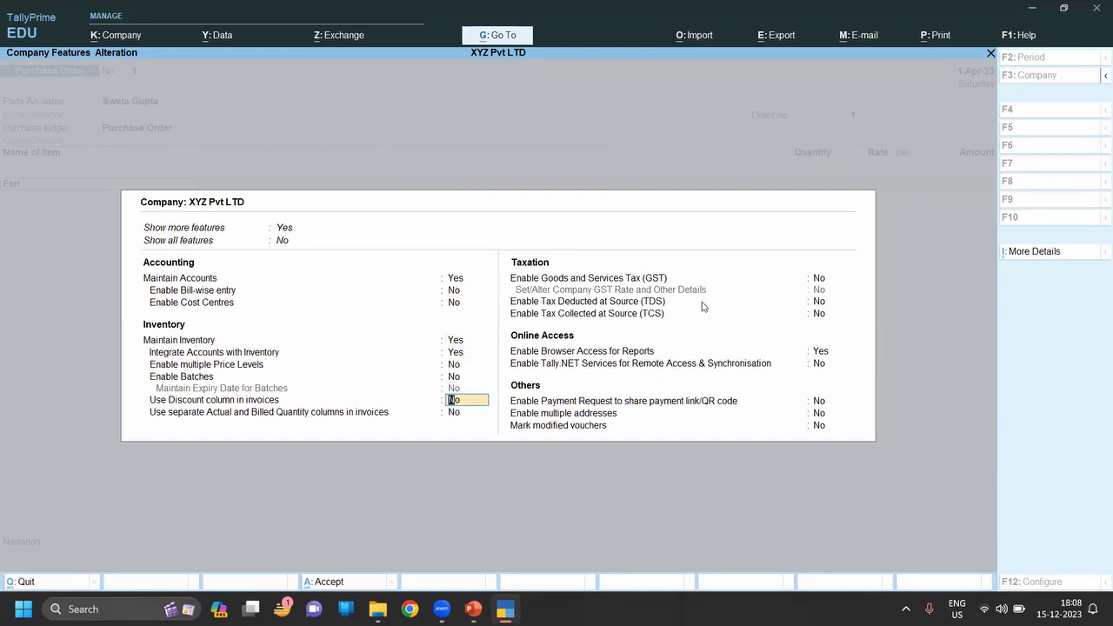
Enable the invoice discount column, then give Fan due date 1-Apr-23, rate 500 and 10% discount.
{"action": "key", "text": "y"}
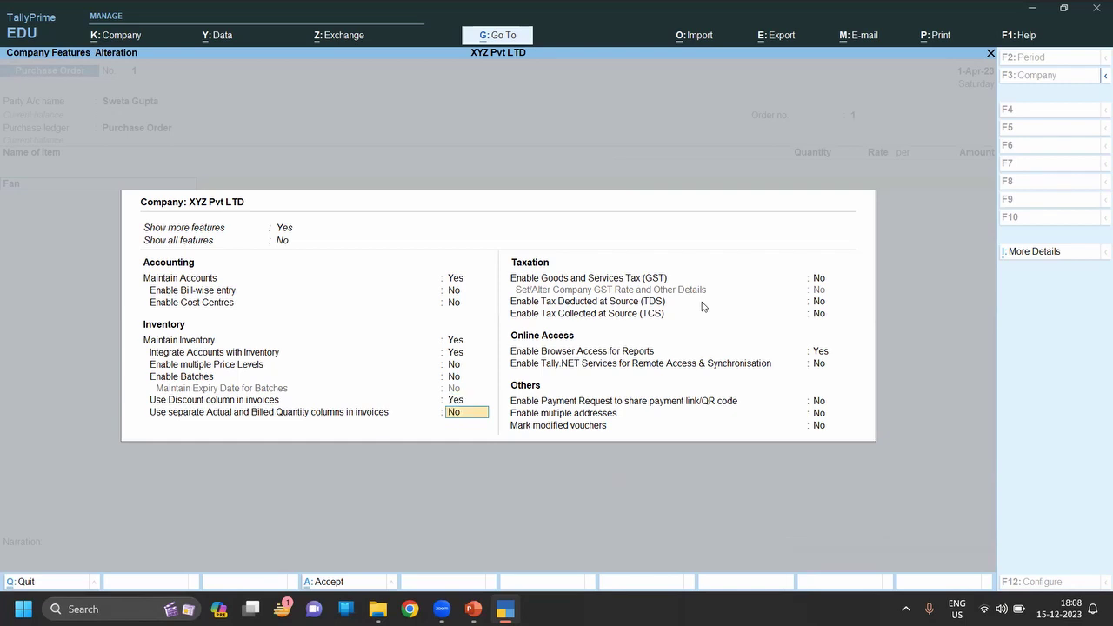
{"action": "key", "text": "ctrl+a"}
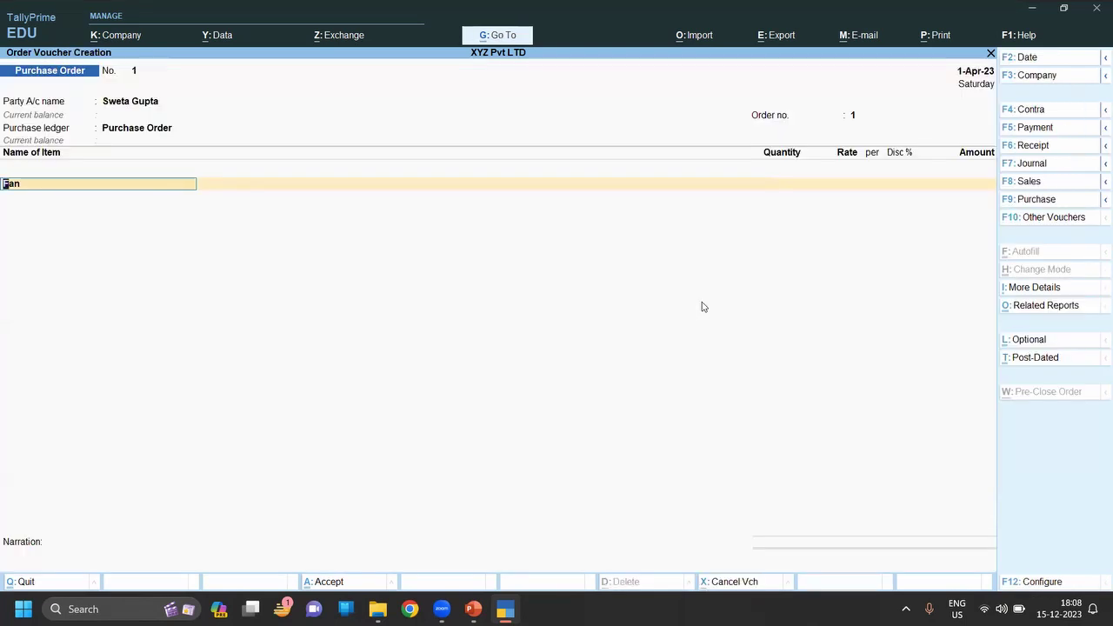
{"action": "key", "text": "Return"}
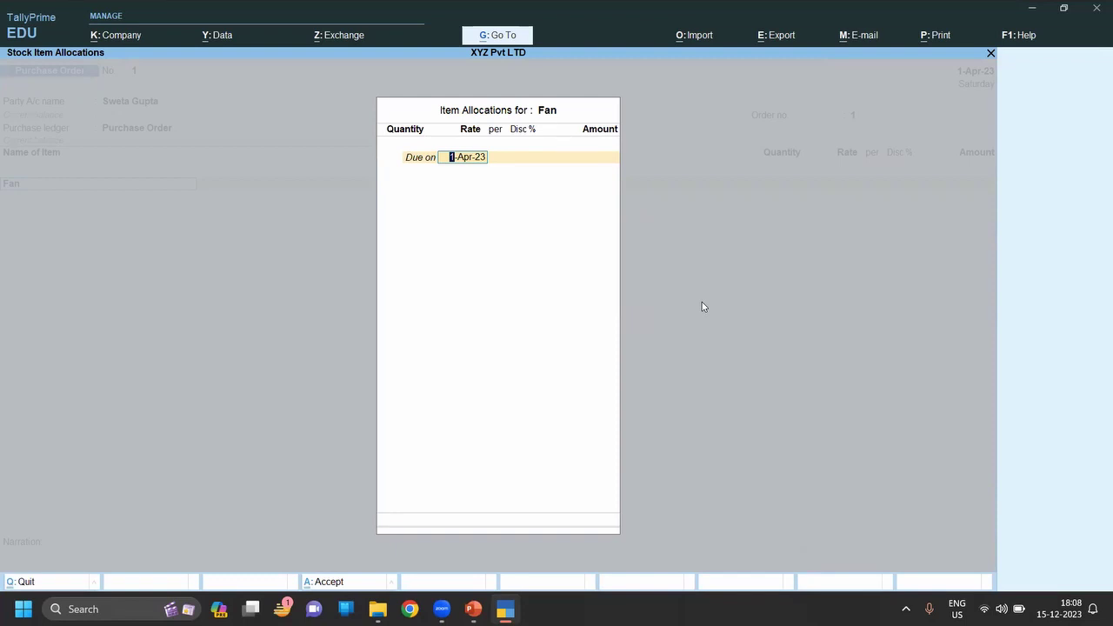
{"action": "key", "text": "Return"}
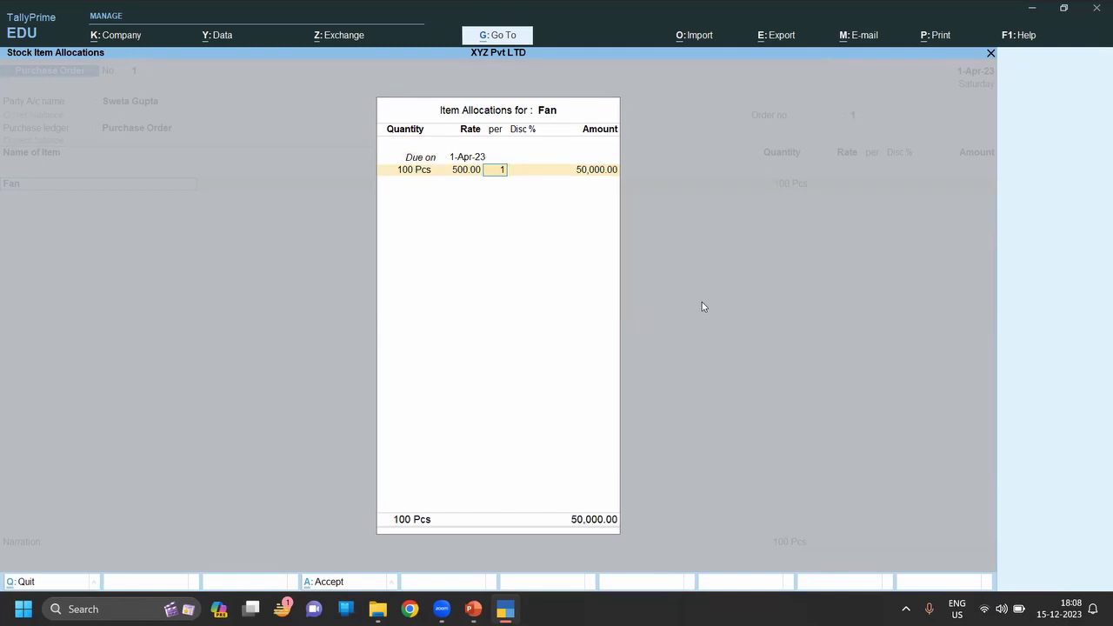
{"action": "key", "text": "Return"}
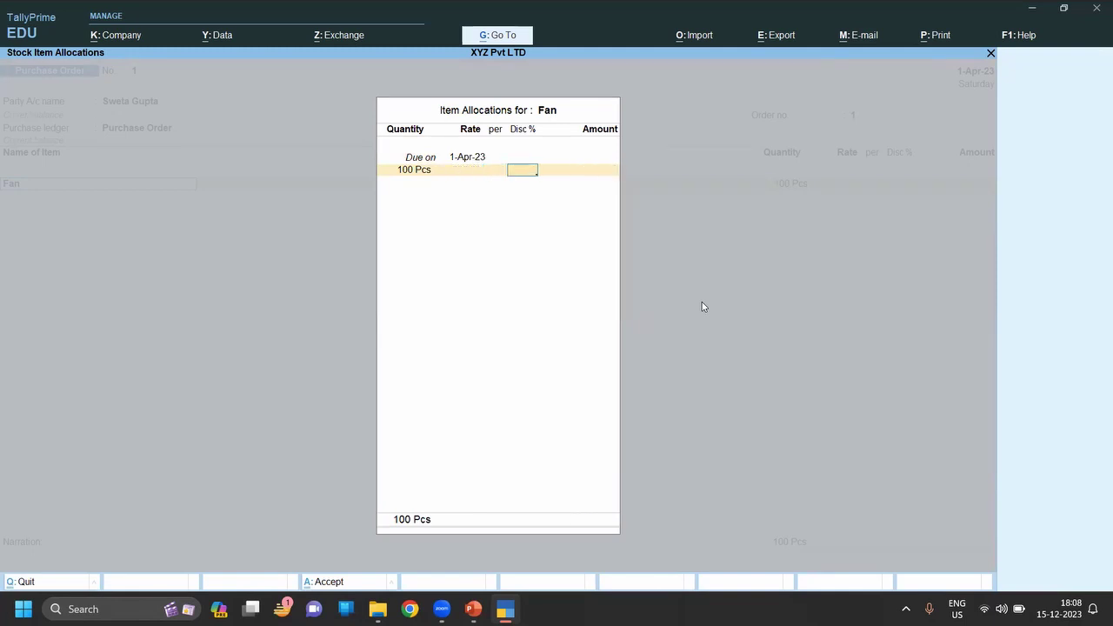
{"action": "key", "text": "BackSpace"}
{"action": "key", "text": "BackSpace"}
{"action": "type", "text": "500"}
{"action": "key", "text": "Return"}
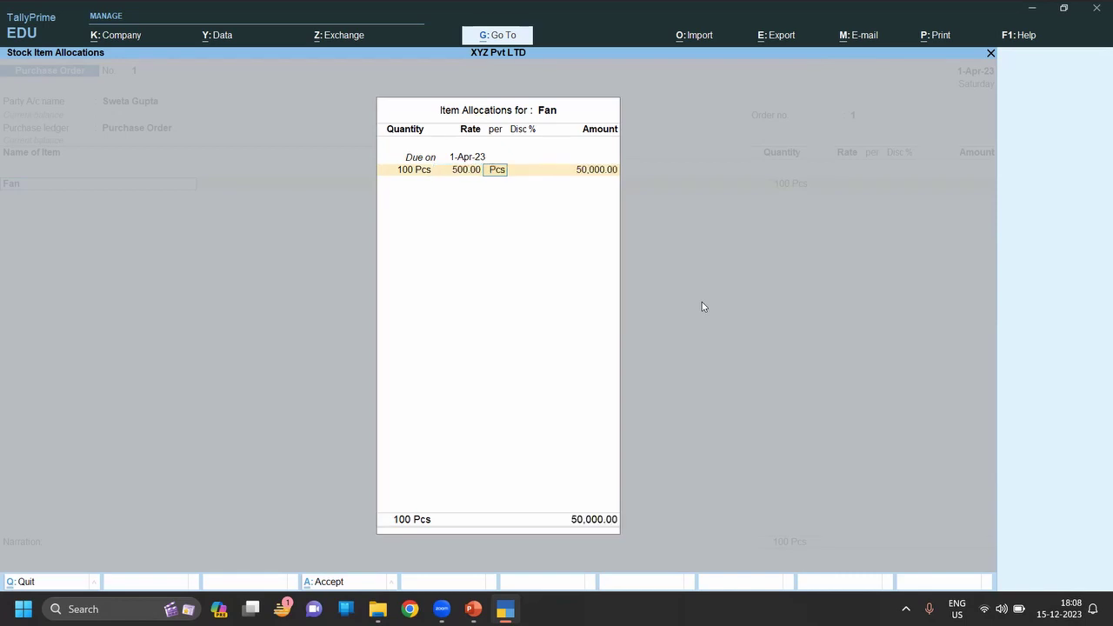
{"action": "key", "text": "Return"}
{"action": "type", "text": "10"}
{"action": "key", "text": "Return"}
{"action": "key", "text": "Return"}
{"action": "key", "text": "Return"}
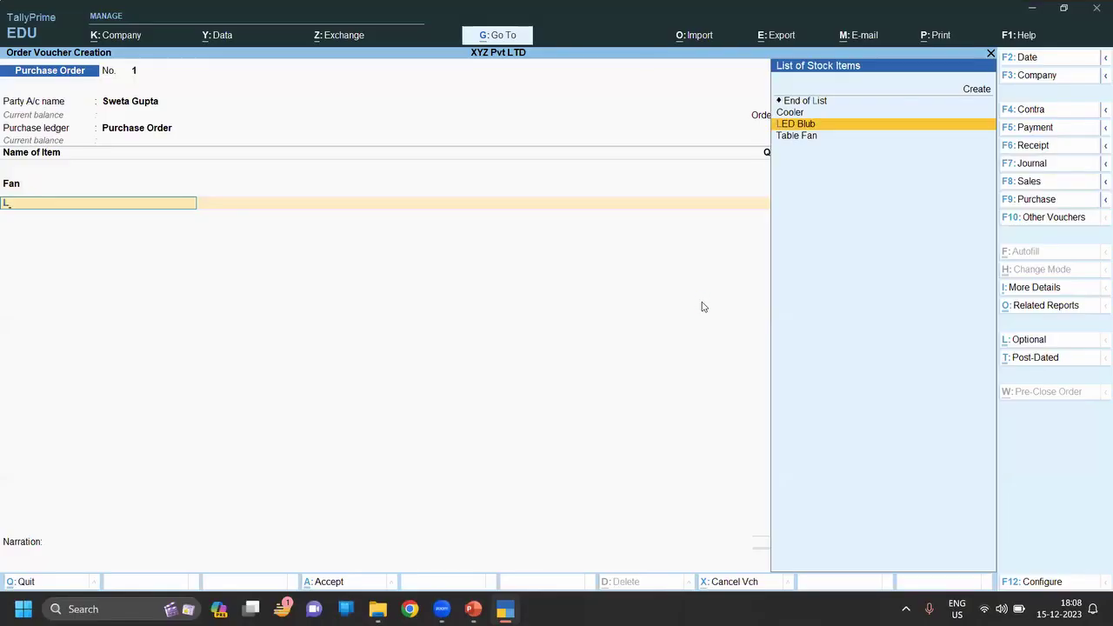
Add LED Blub at 100 Pcs, rate 500, 10% discount, and end the item list.
{"action": "key", "text": "Return"}
{"action": "type", "text": "1"}
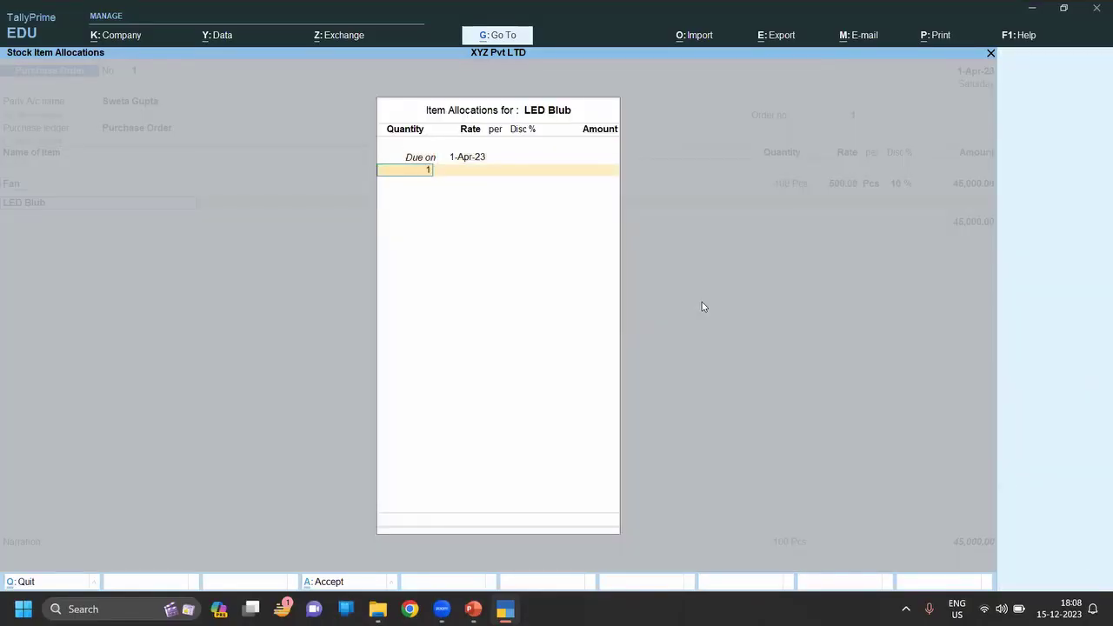
{"action": "type", "text": "00"}
{"action": "key", "text": "Return"}
{"action": "type", "text": "500"}
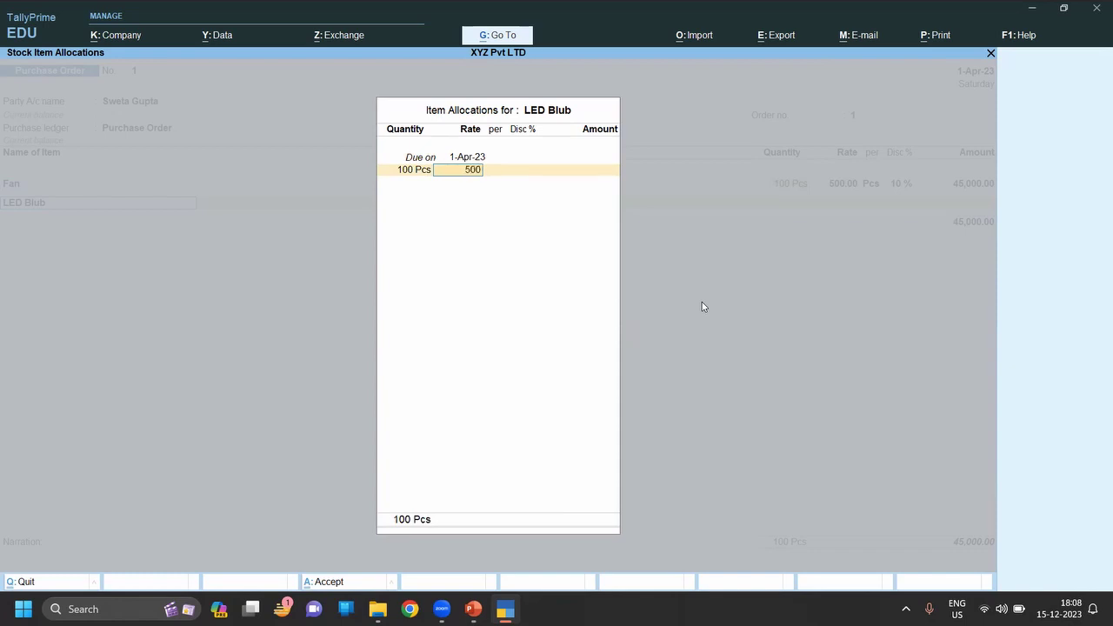
{"action": "key", "text": "Return"}
{"action": "key", "text": "Return"}
{"action": "type", "text": "10"}
{"action": "key", "text": "Return"}
{"action": "key", "text": "Return"}
{"action": "key", "text": "Return"}
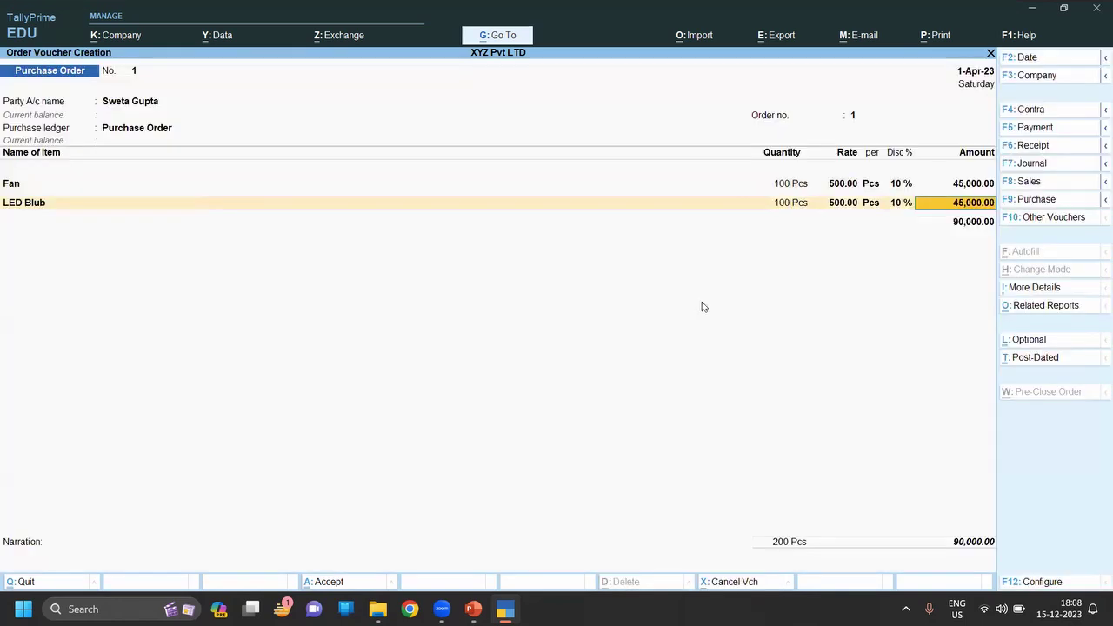
{"action": "key", "text": "Return"}
{"action": "key", "text": "Return"}
{"action": "key", "text": "Return"}
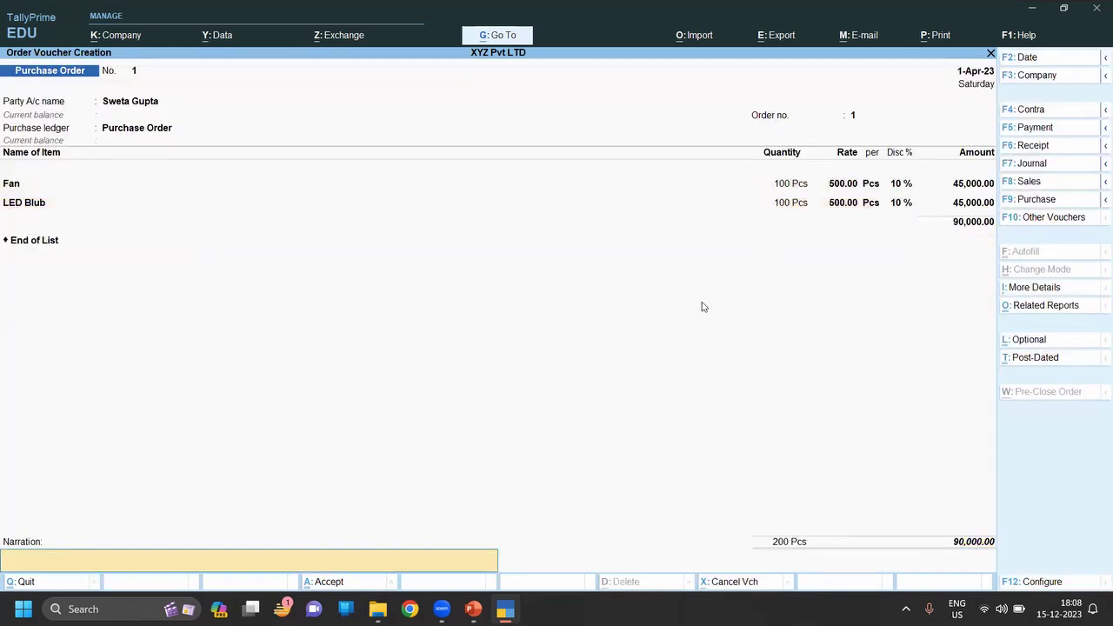
{"action": "key", "text": "Return"}
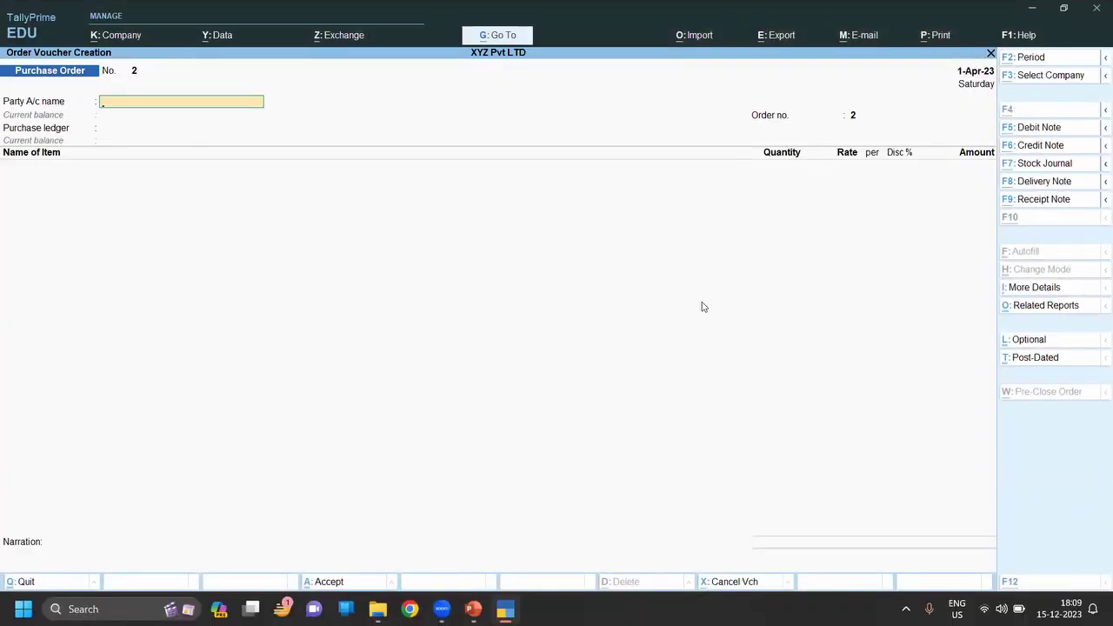
Create and save a new party ledger 'LXY Ltd' under Sundry Creditors.
{"action": "key", "text": "alt+c"}
{"action": "type", "text": "L"}
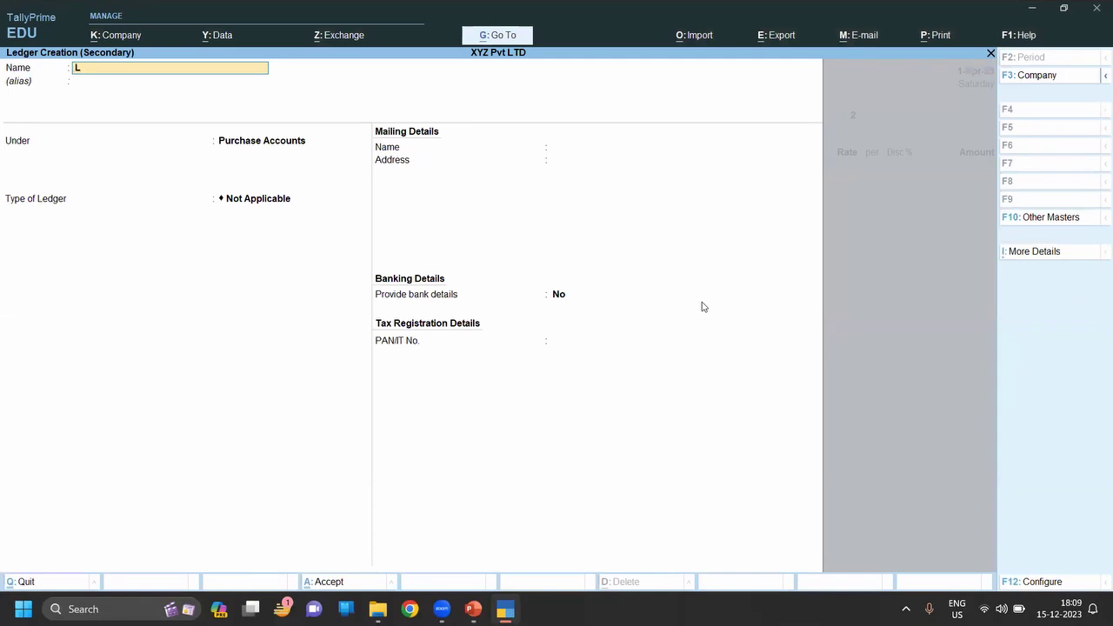
{"action": "type", "text": "XY Ltd"}
{"action": "key", "text": "Return"}
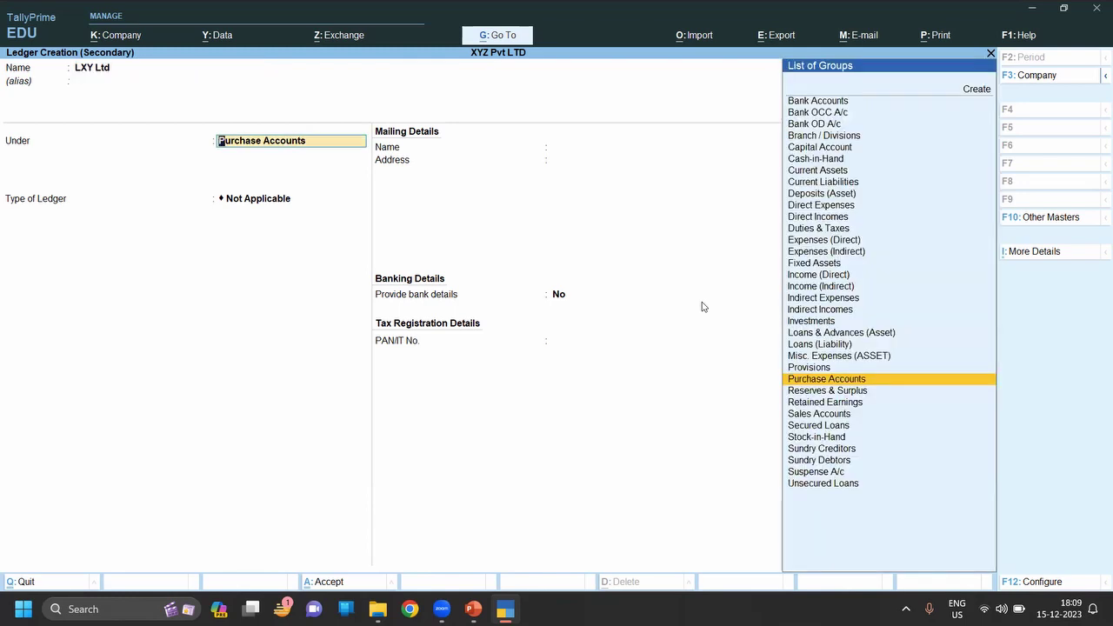
{"action": "type", "text": "S"}
{"action": "key", "text": "Up"}
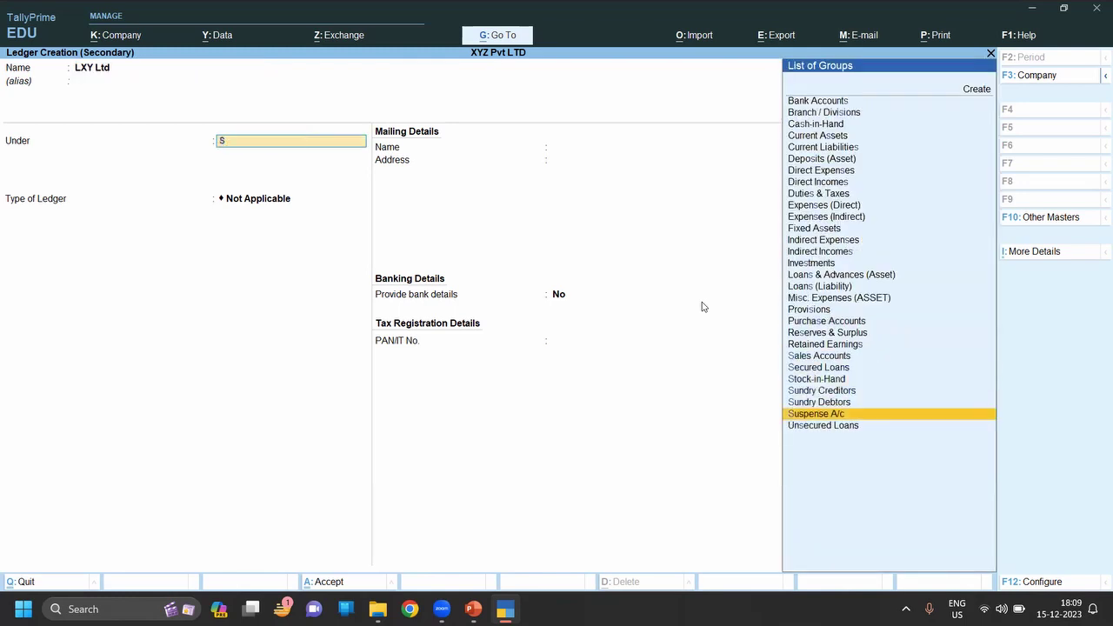
{"action": "key", "text": "Up"}
{"action": "key", "text": "Up"}
{"action": "key", "text": "Return"}
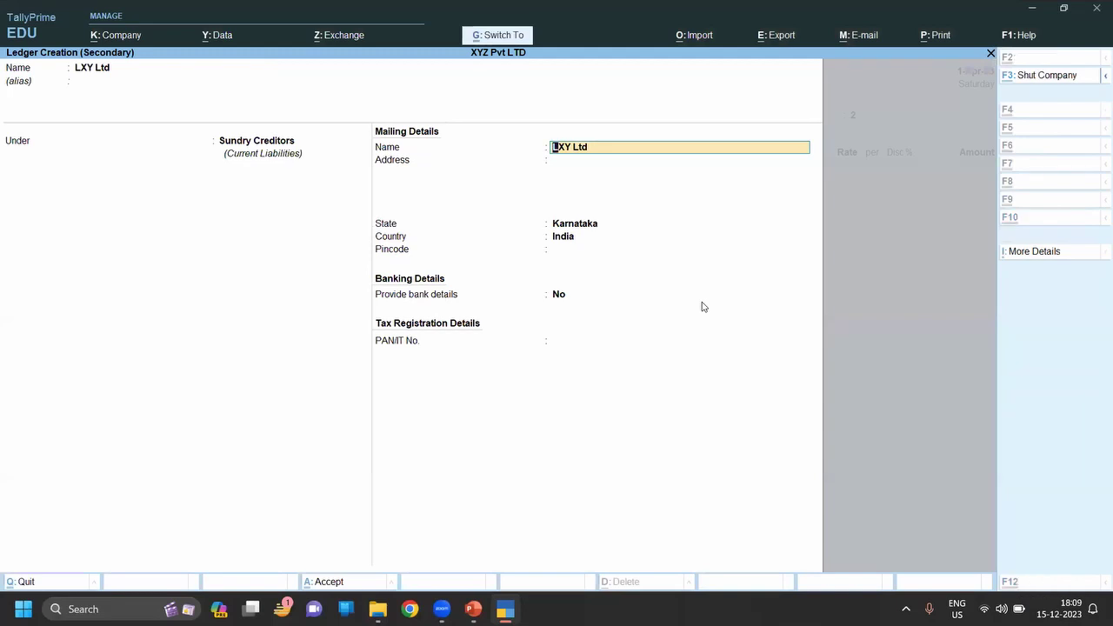
{"action": "key", "text": "ctrl+a"}
Accept LXY Ltd's party details and order No. 2, choosing Purchase Order as purchase ledger.
{"action": "key", "text": "Escape"}
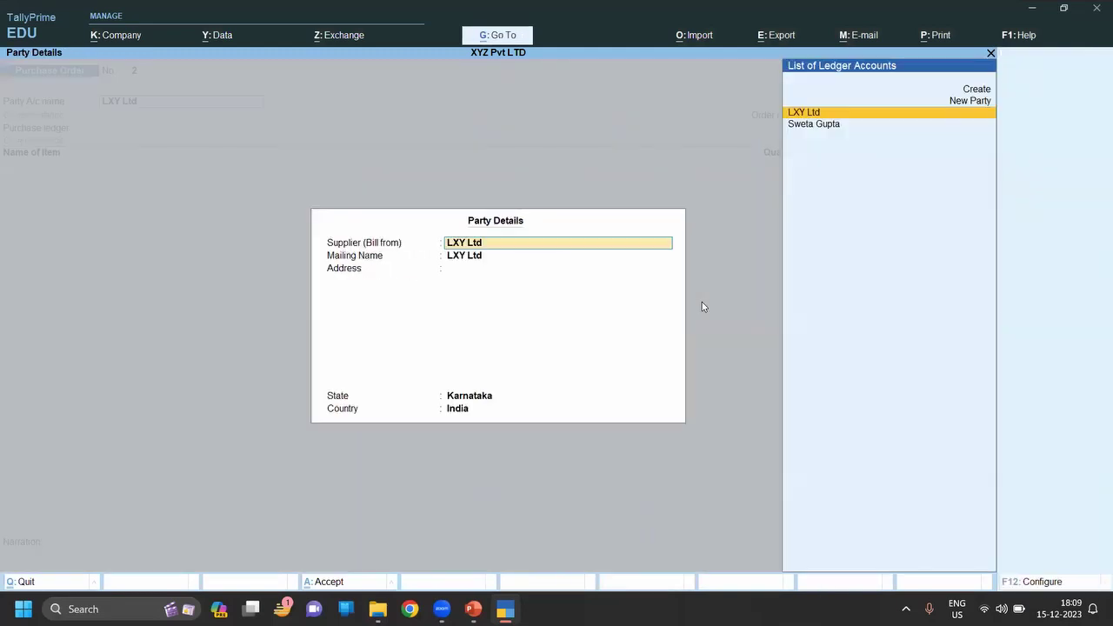
{"action": "key", "text": "Escape"}
{"action": "key", "text": "Return"}
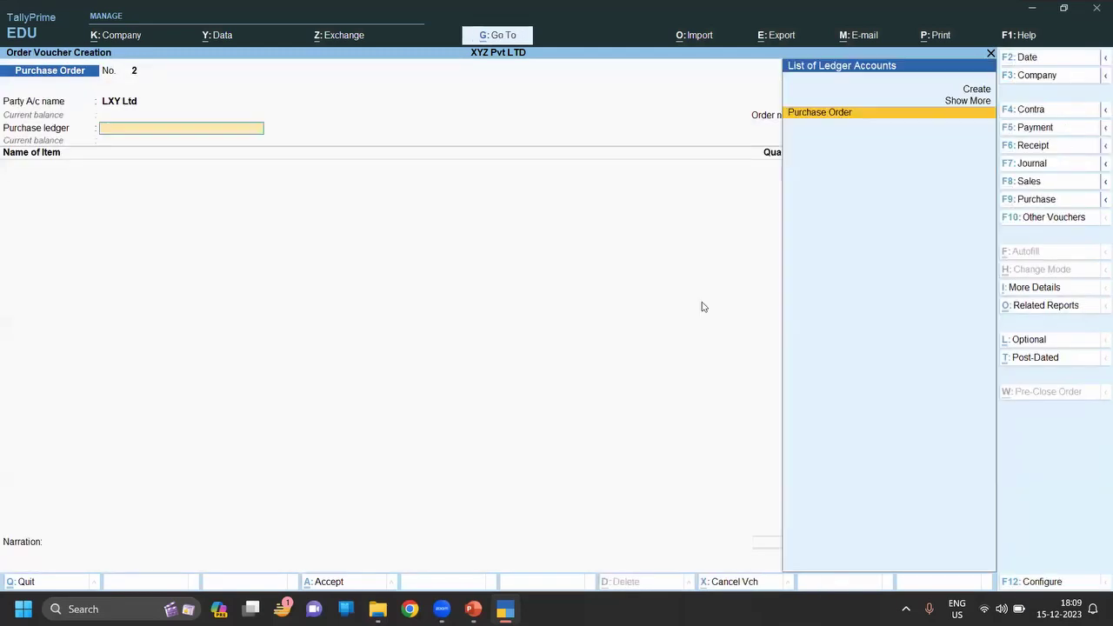
{"action": "key", "text": "Return"}
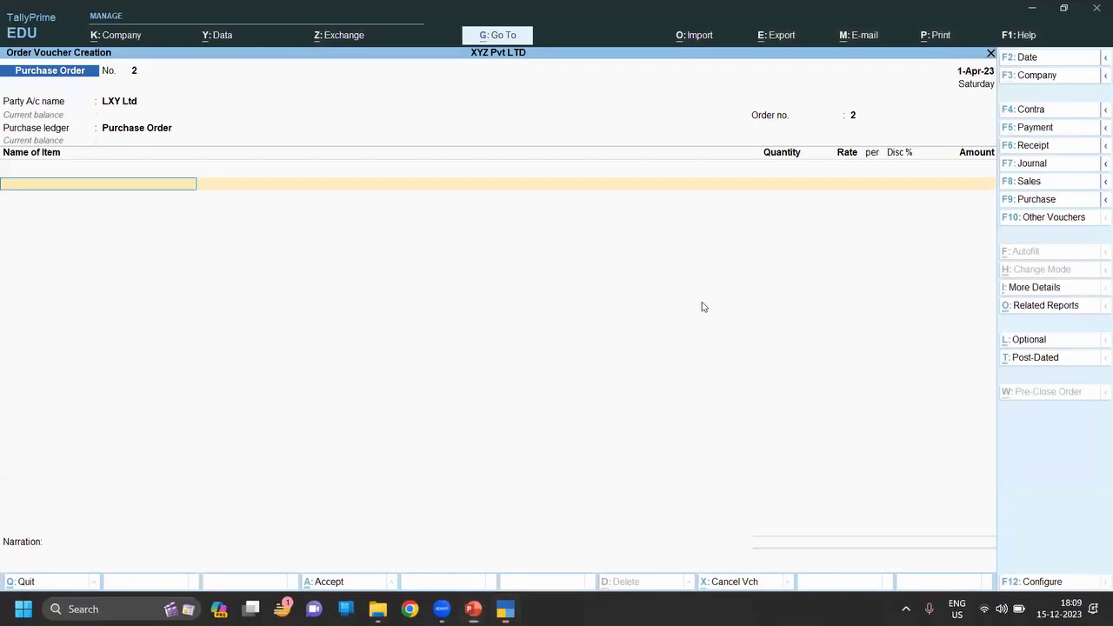
Add Table Fan at 150 Pcs, rate 1000, with 12% discount.
{"action": "type", "text": "T"}
{"action": "key", "text": "Return"}
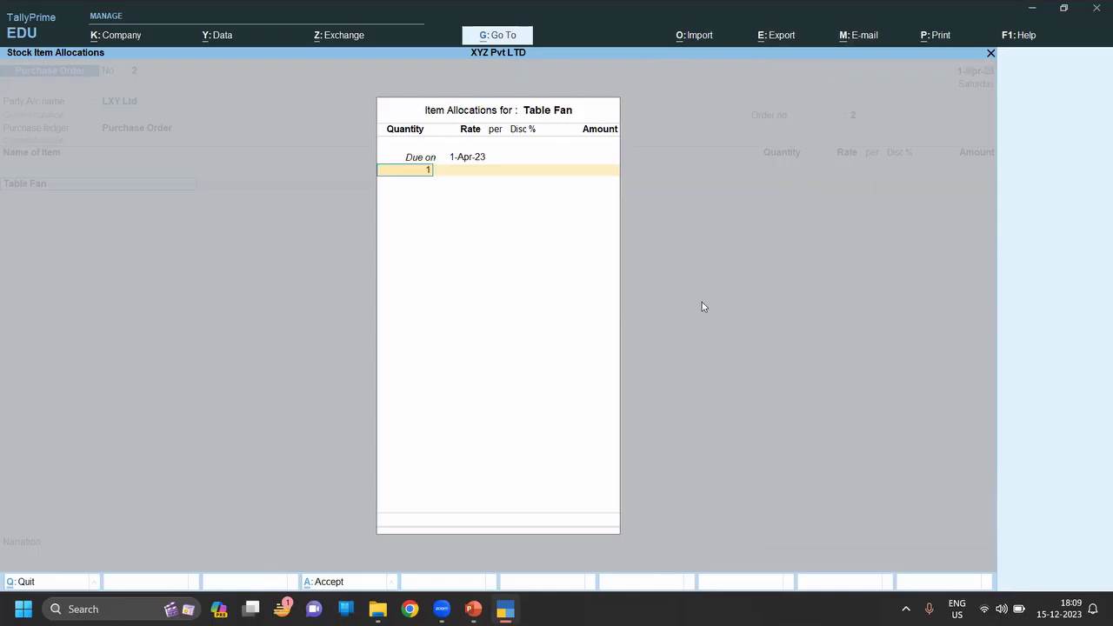
{"action": "type", "text": "150"}
{"action": "key", "text": "Return"}
{"action": "type", "text": "1000"}
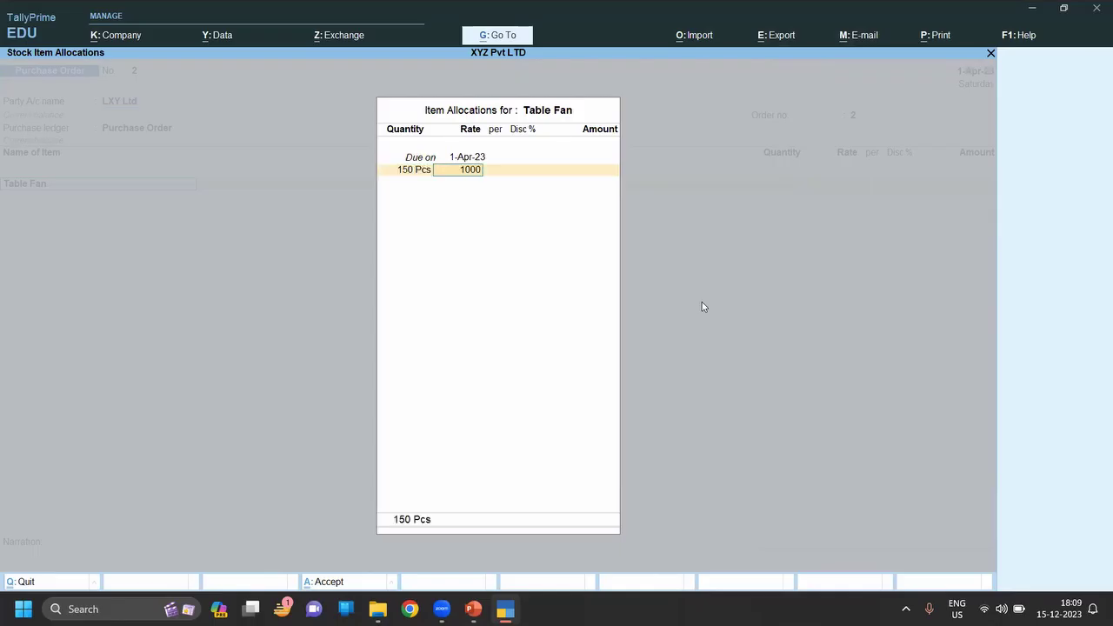
{"action": "key", "text": "Return"}
{"action": "key", "text": "Return"}
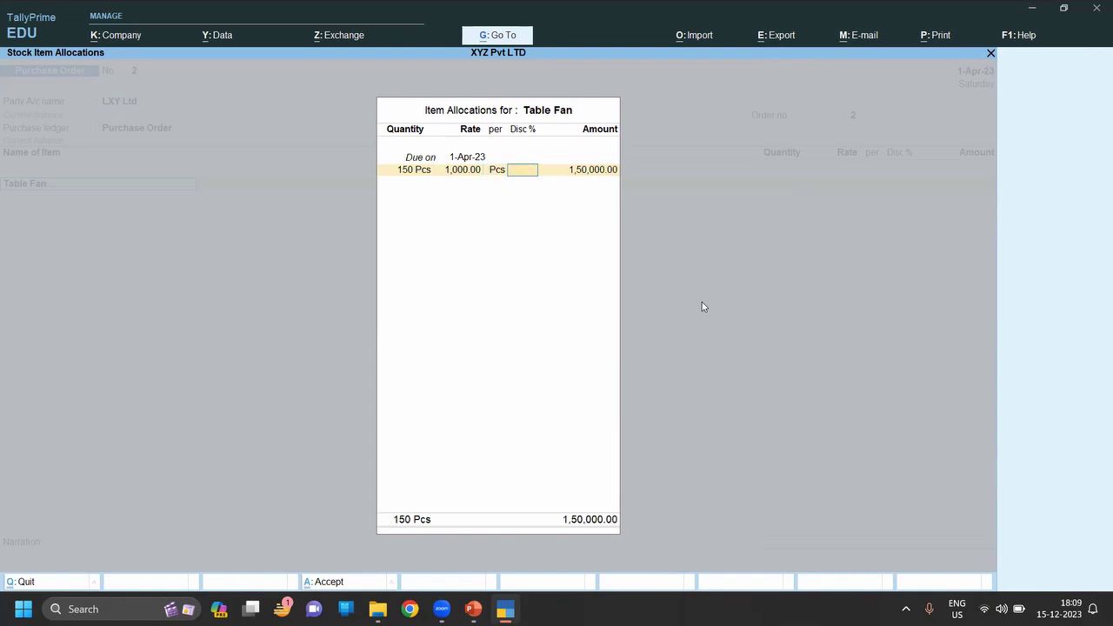
{"action": "type", "text": "12"}
{"action": "key", "text": "Return"}
{"action": "key", "text": "Return"}
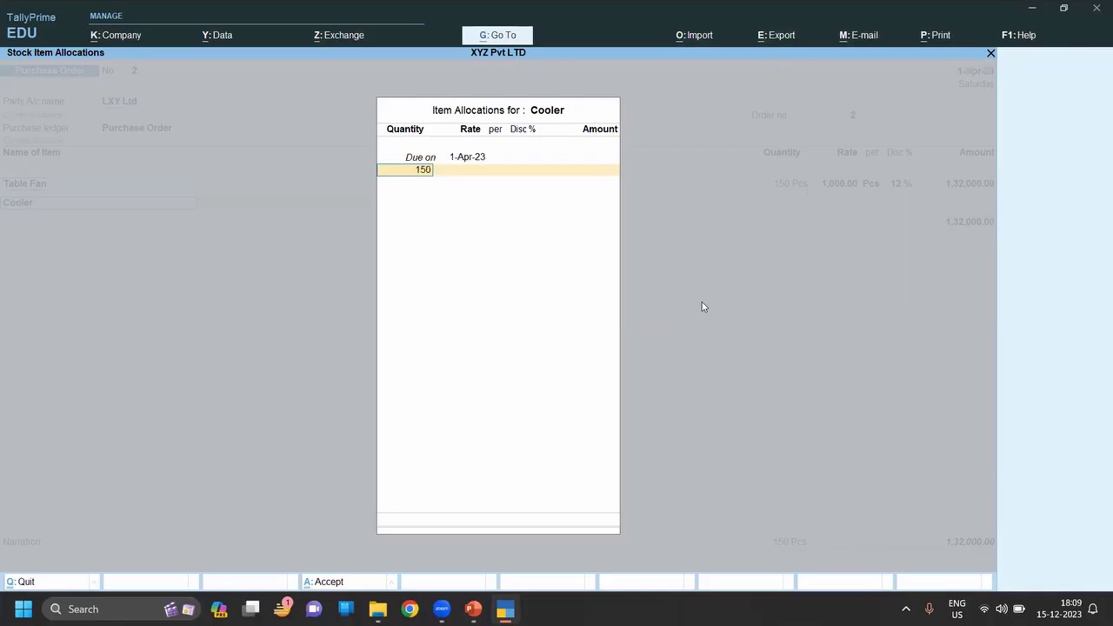
Add Cooler at 150 Pcs, rate 1000, with 12% discount.
{"action": "key", "text": "Return"}
{"action": "type", "text": "1000"}
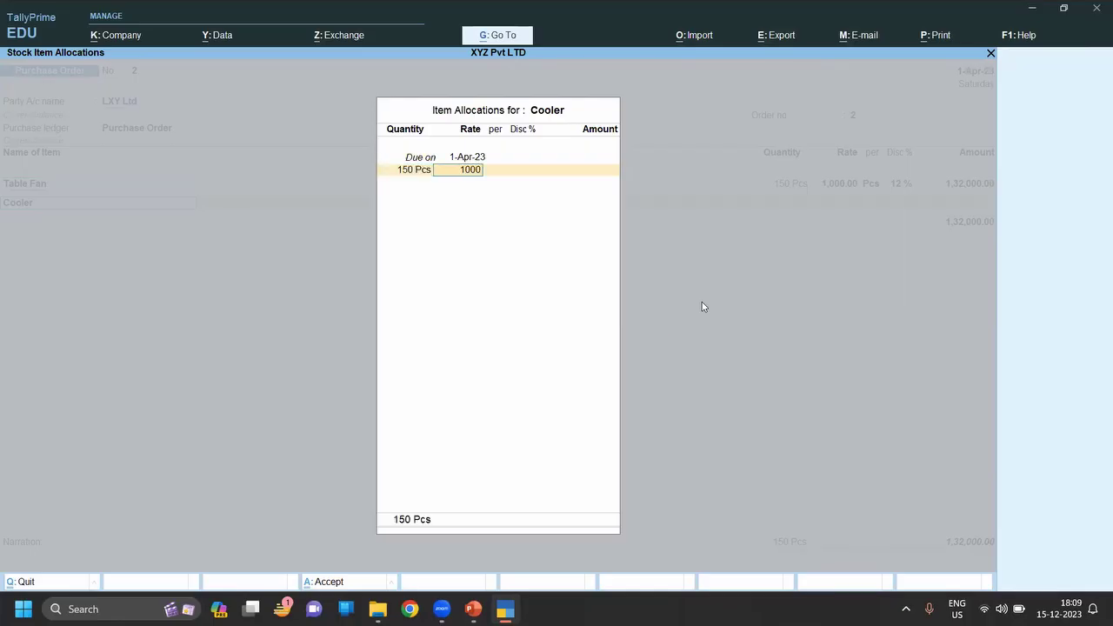
{"action": "key", "text": "Return"}
{"action": "key", "text": "Return"}
{"action": "type", "text": "12"}
{"action": "key", "text": "Return"}
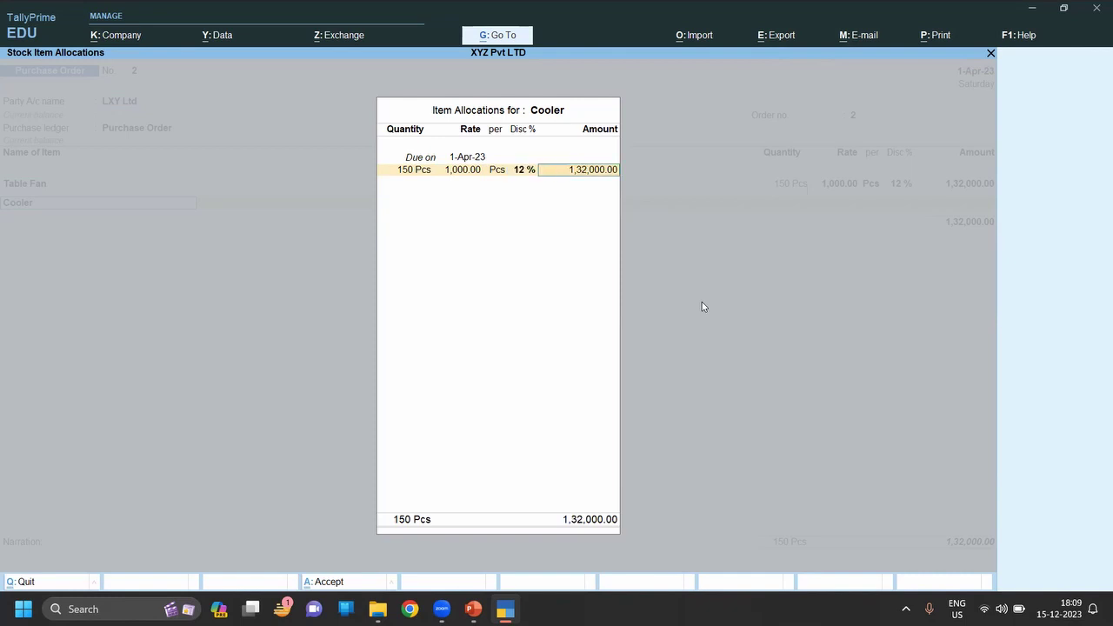
{"action": "key", "text": "Return"}
{"action": "key", "text": "Return"}
{"action": "key", "text": "Return"}
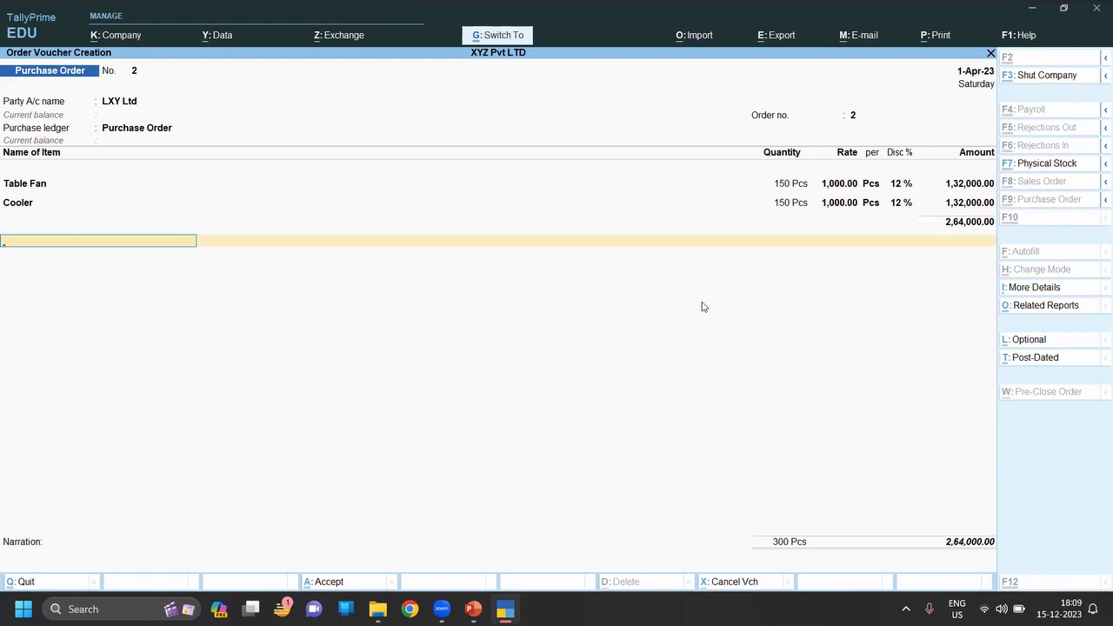
Save purchase order No. 2, quit voucher entry, and open Display More Reports.
{"action": "key", "text": "ctrl+a"}
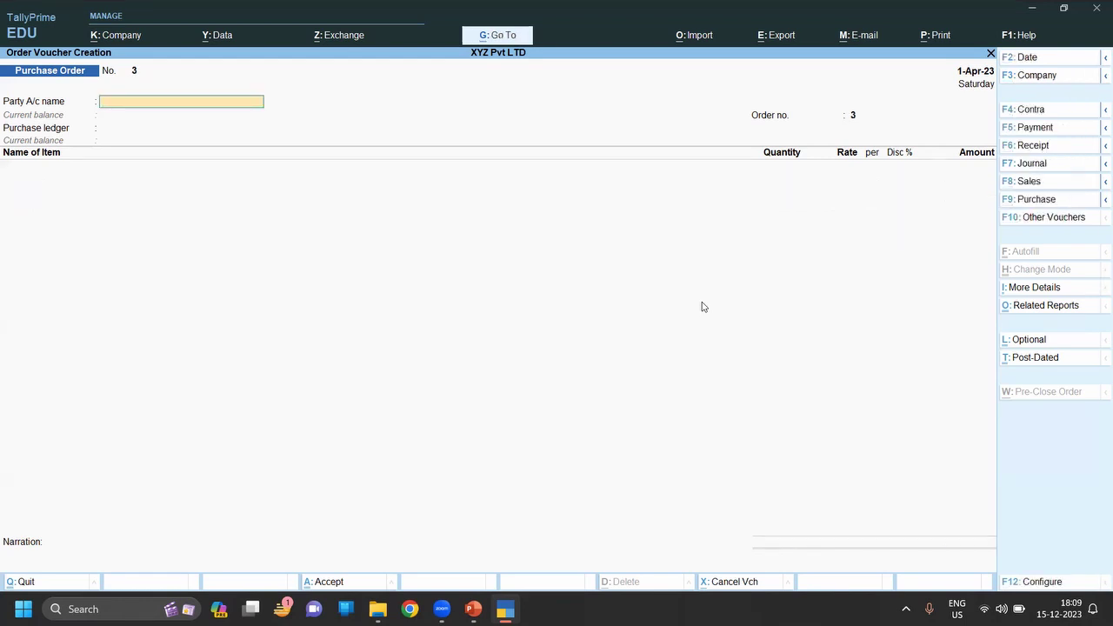
{"action": "key", "text": "Escape"}
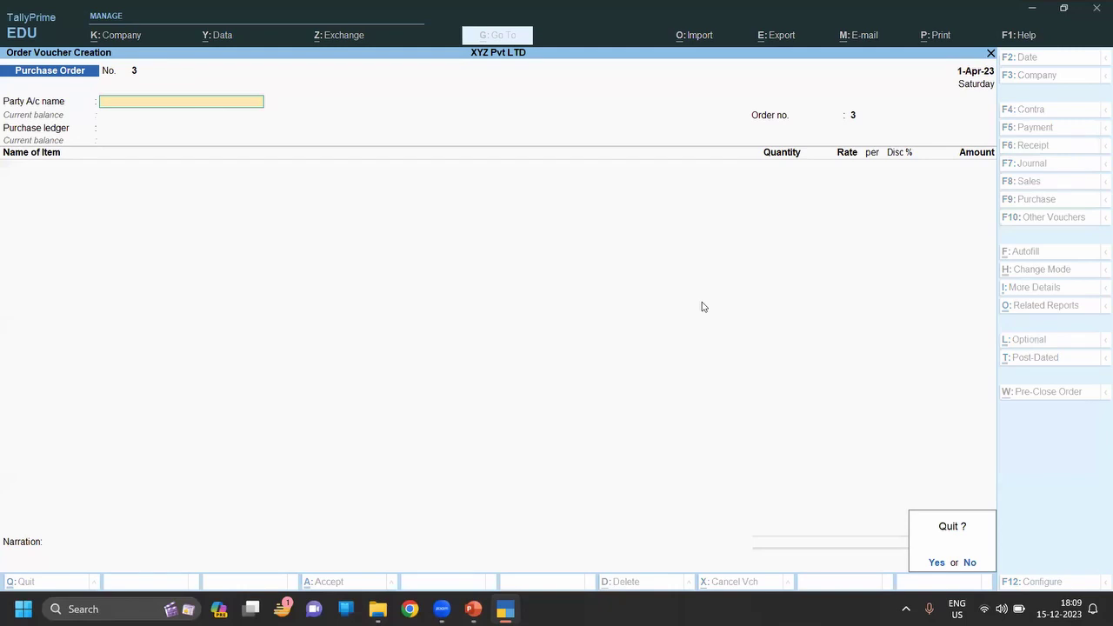
{"action": "key", "text": "Return"}
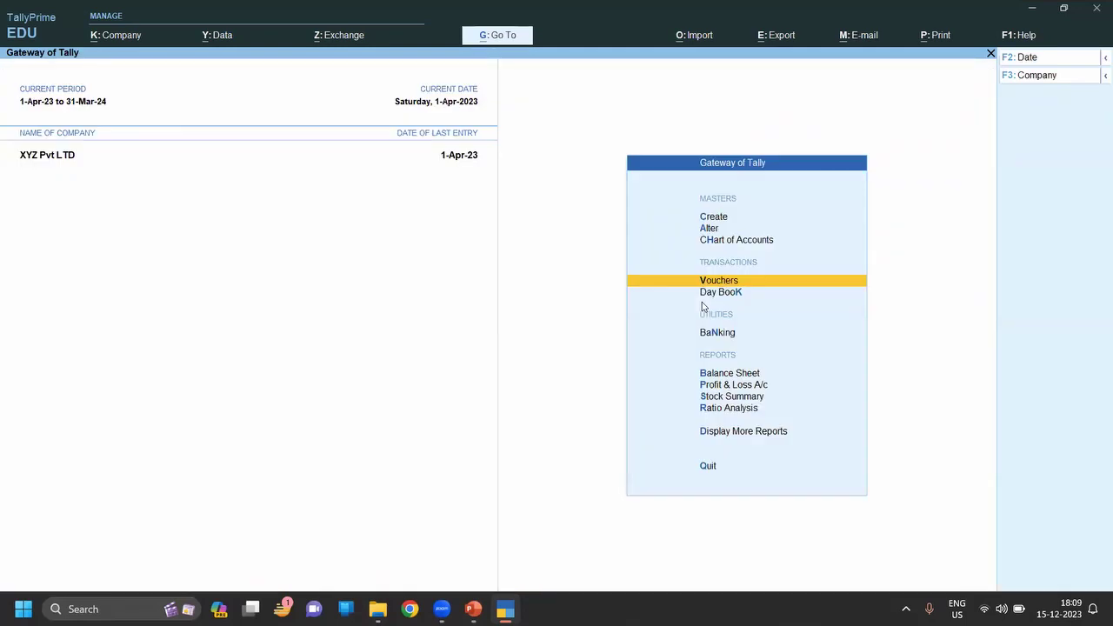
{"action": "key", "text": "d"}
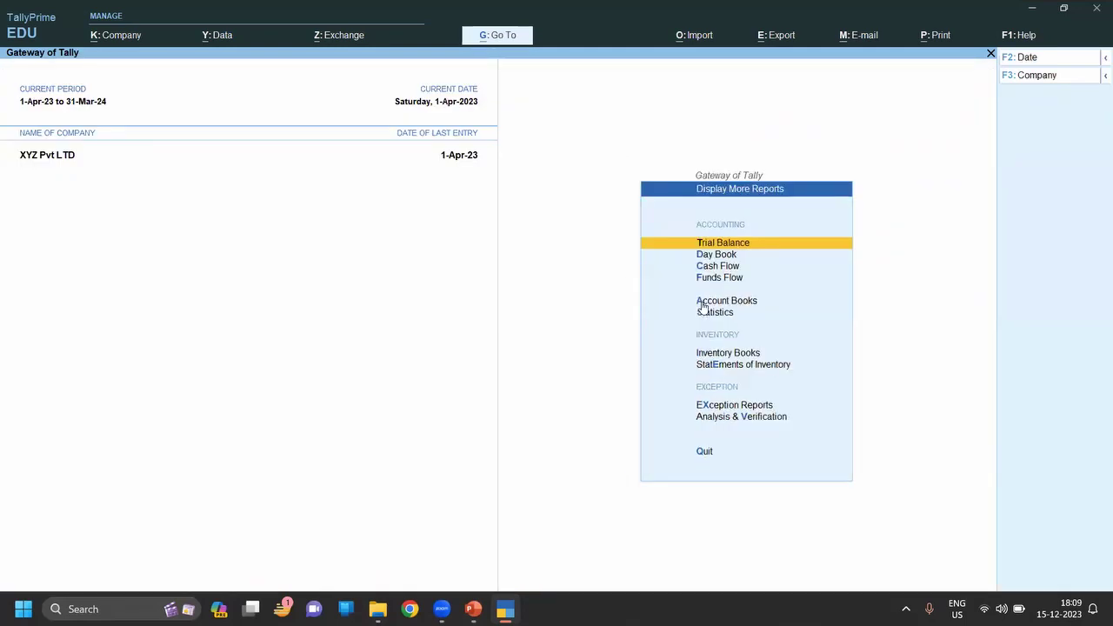
{"action": "key", "text": "d"}
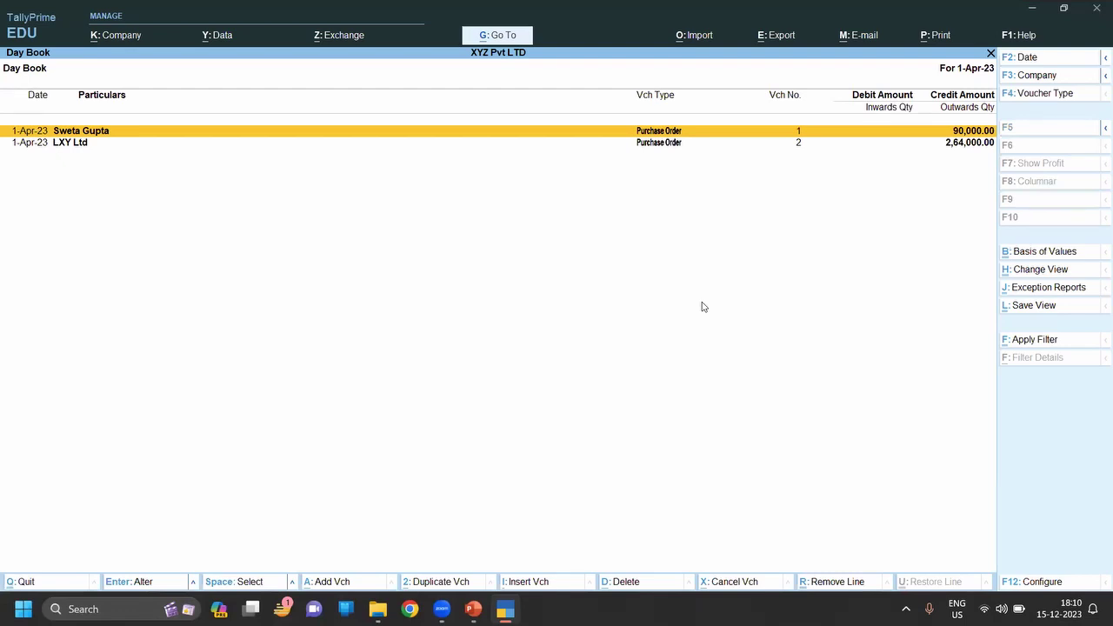
{"action": "key", "text": "Escape"}
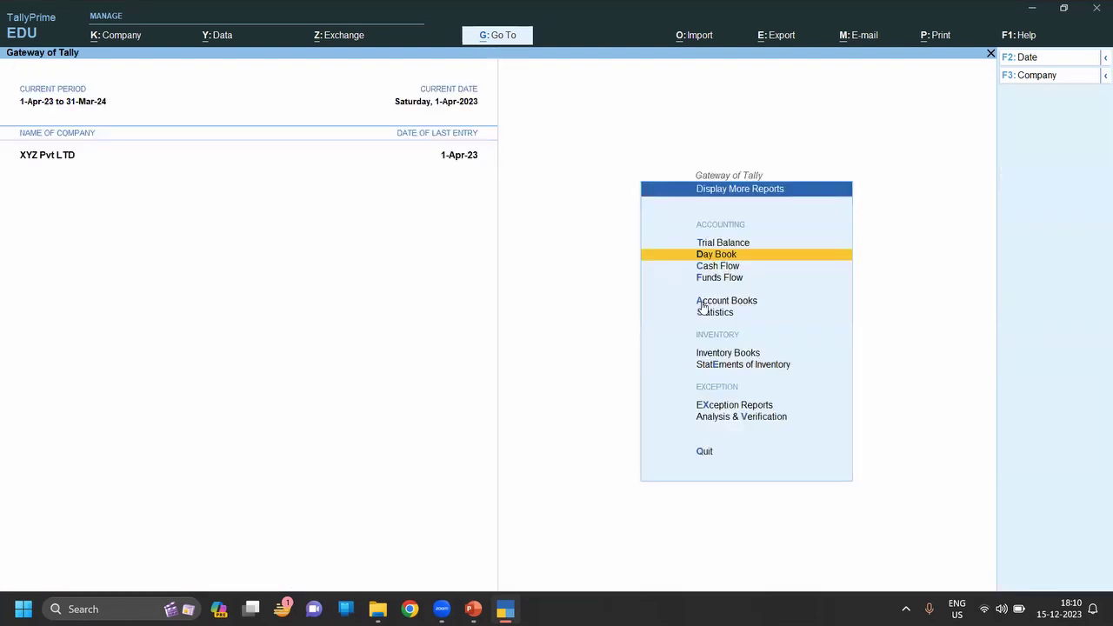